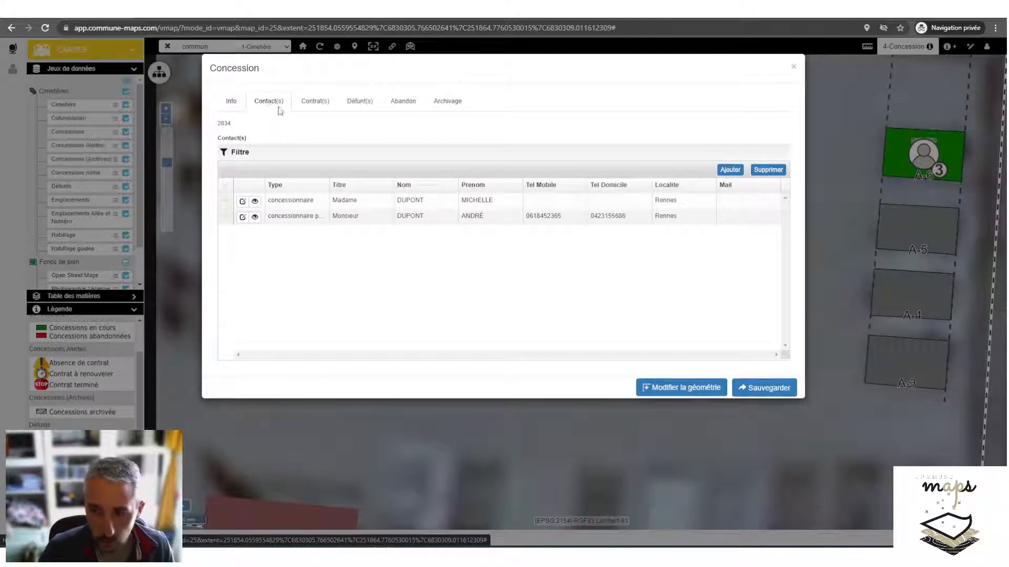
Step: Review the B-1 concession's contacts and its initial contract's general, billing and payment details, and close the record
drag(329, 185, 375, 188)
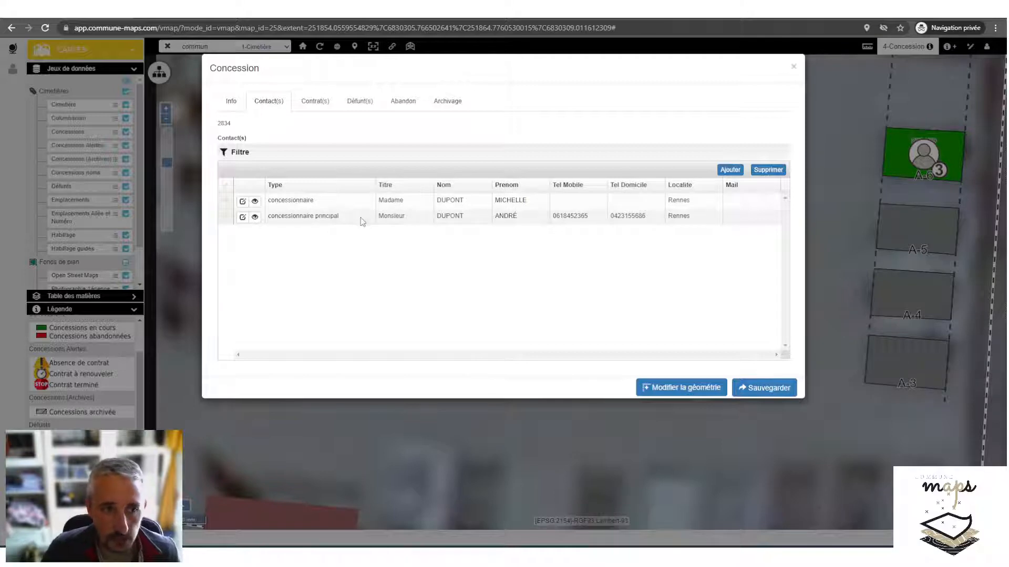
click(316, 102)
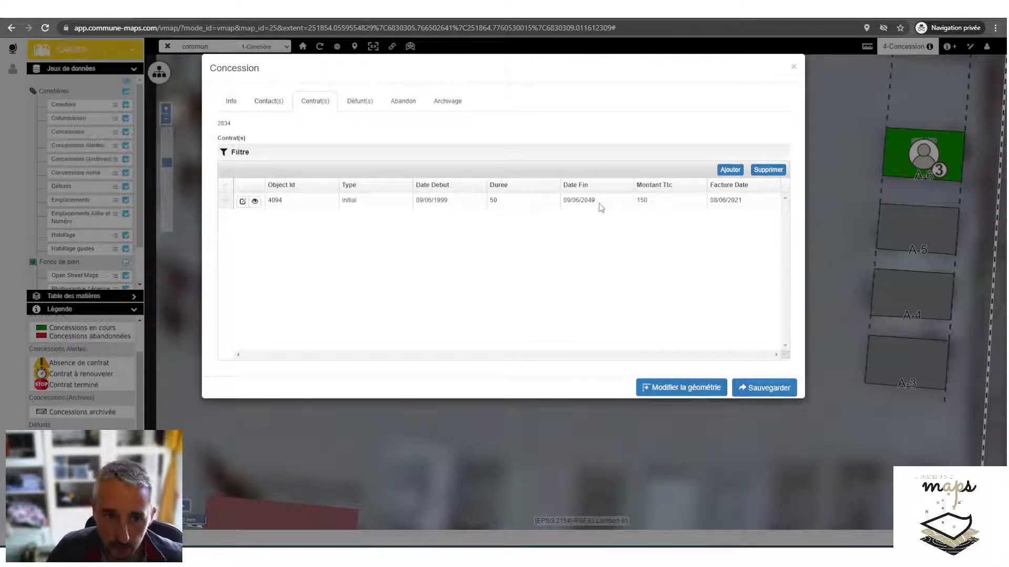
click(243, 202)
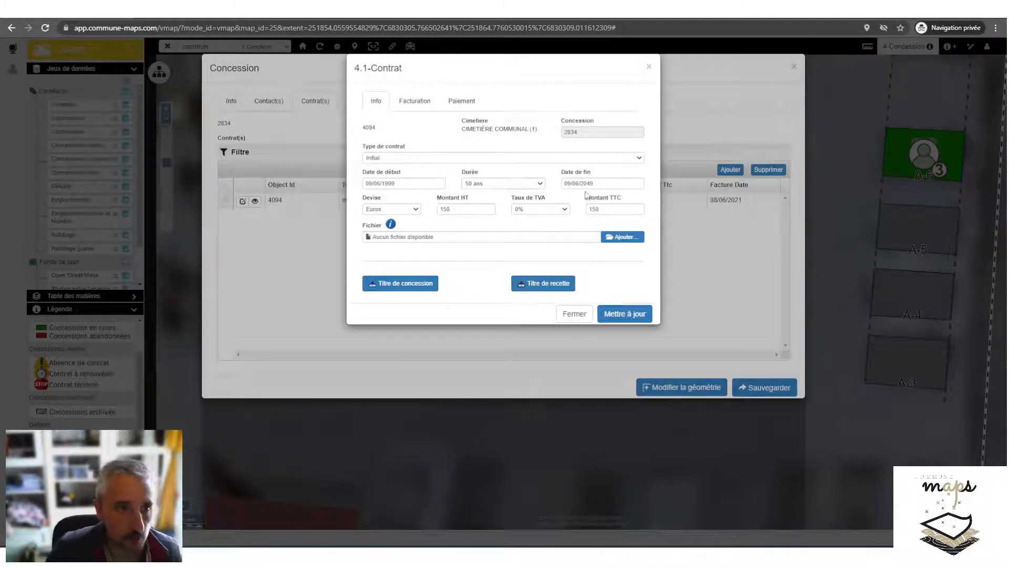
click(412, 106)
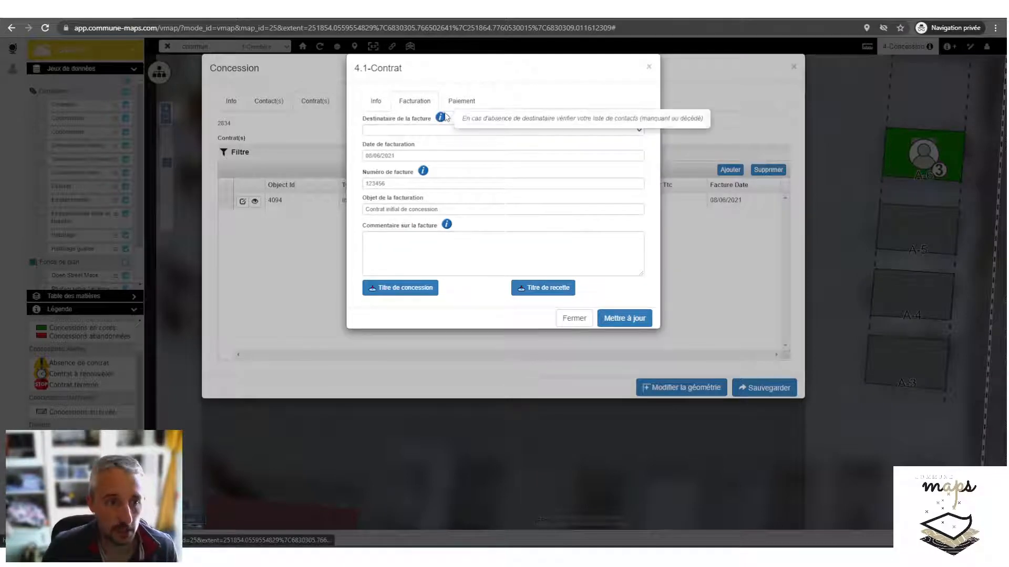
click(461, 102)
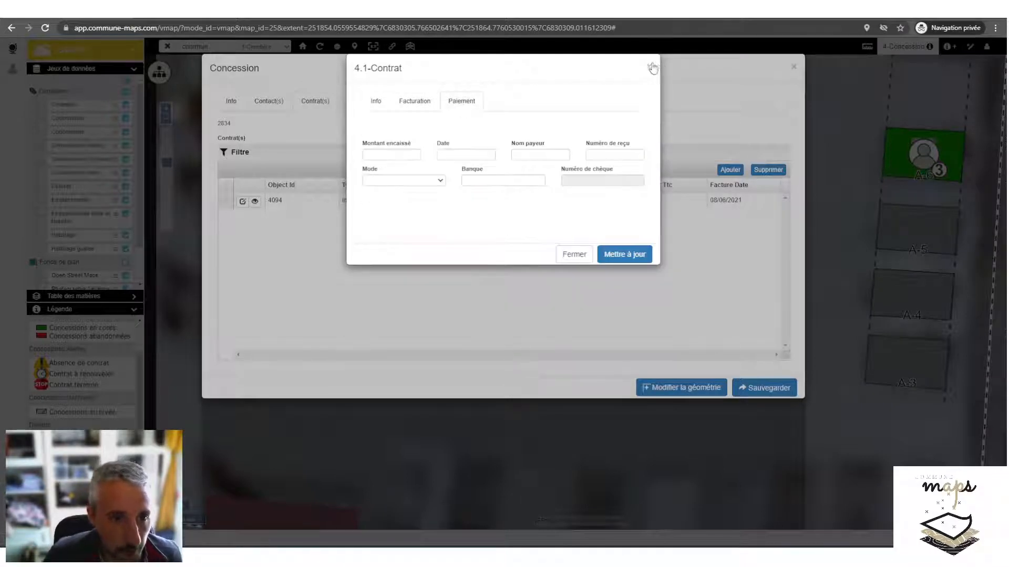
click(648, 66)
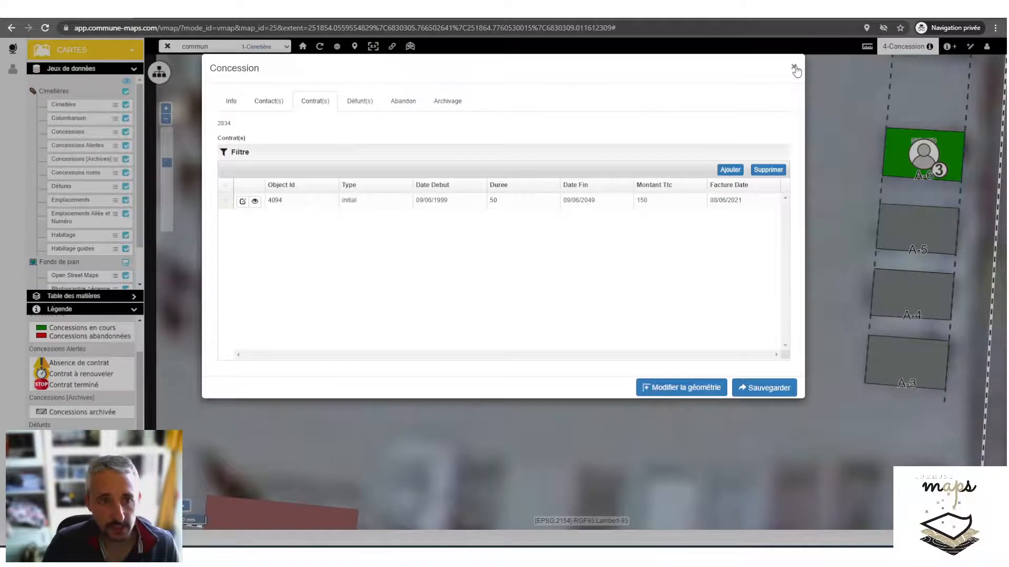
click(794, 67)
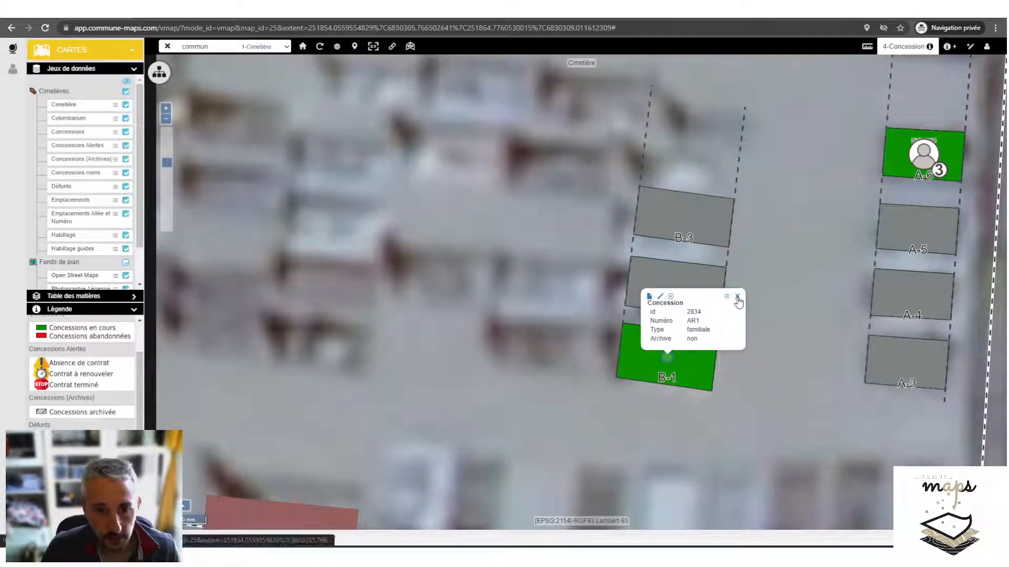
click(737, 297)
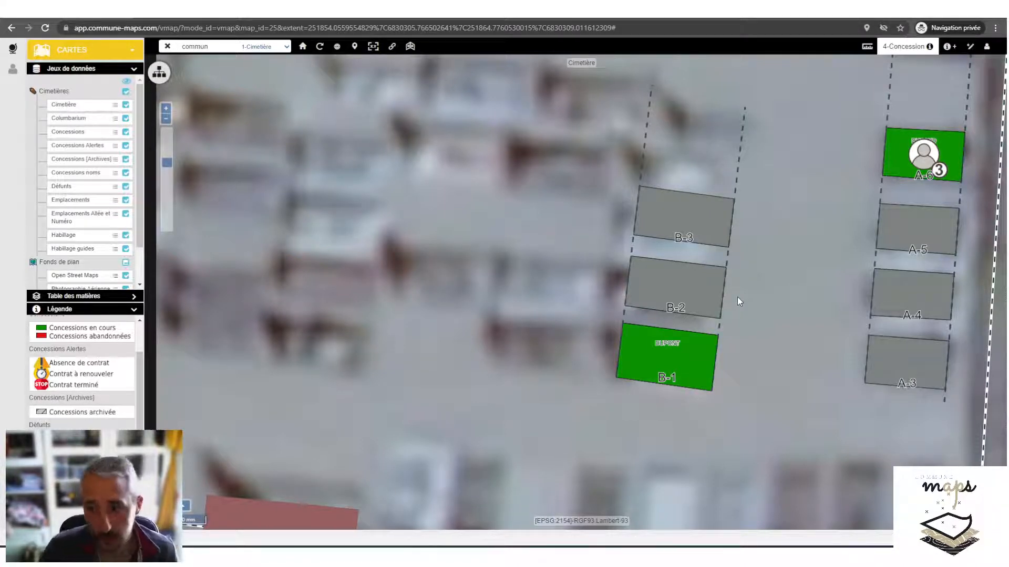
Step: Create a 5-Defunt object and place it inside concession B-1 on the map
click(967, 50)
click(956, 78)
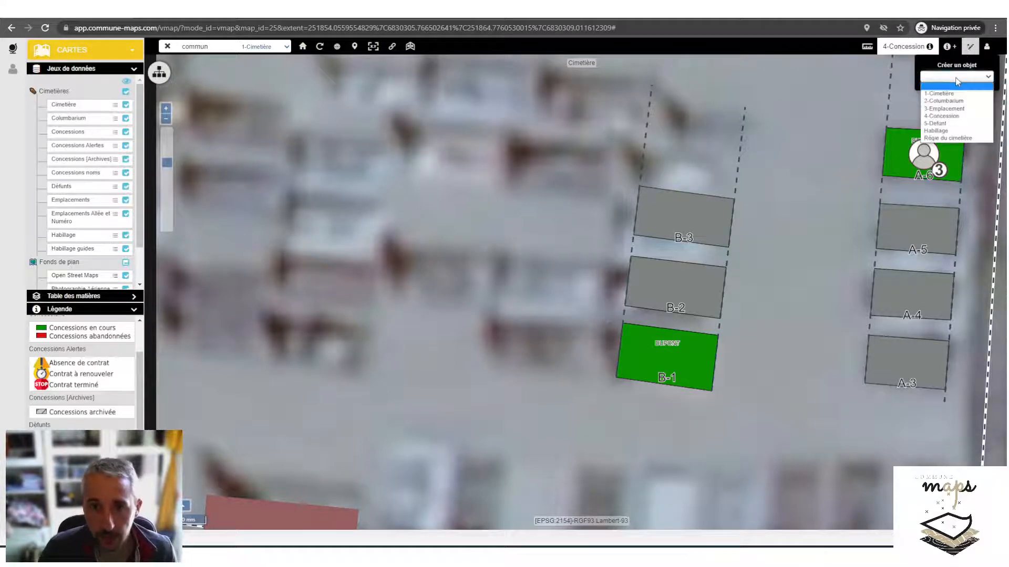
click(939, 123)
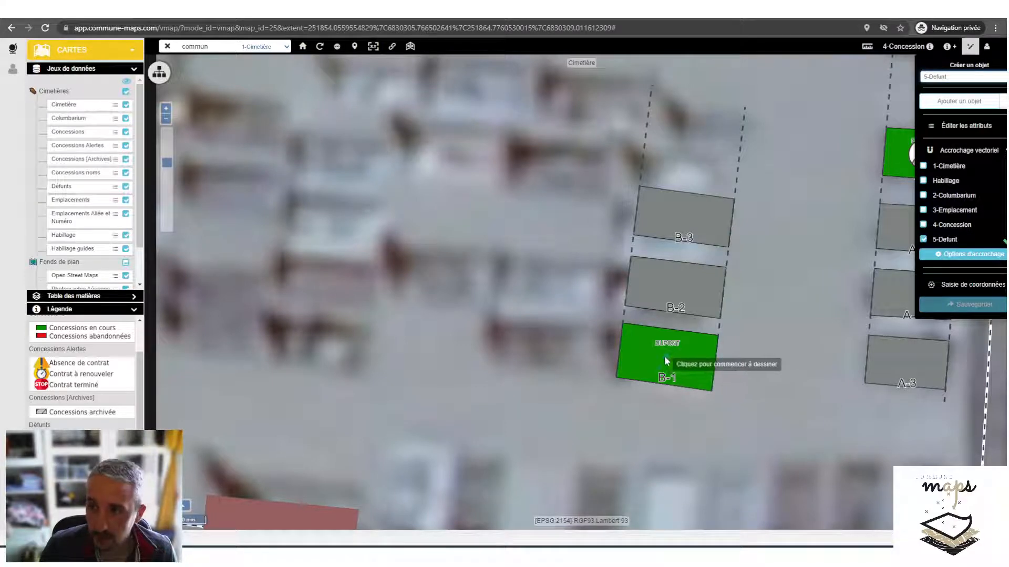
click(664, 356)
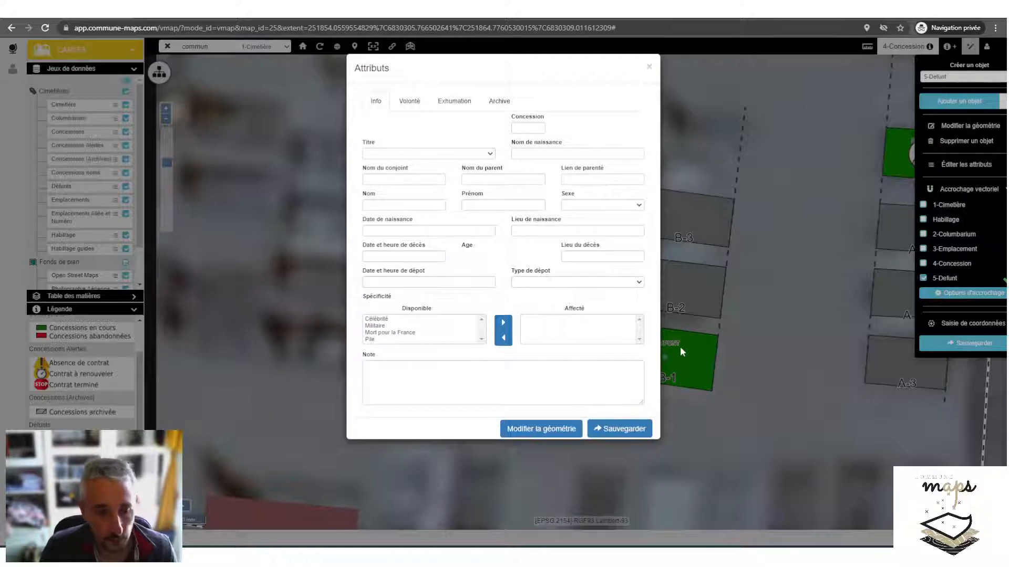
Step: Set the deceased's title to Monsieur and enter the surname in the Nom du conjoint field
click(431, 155)
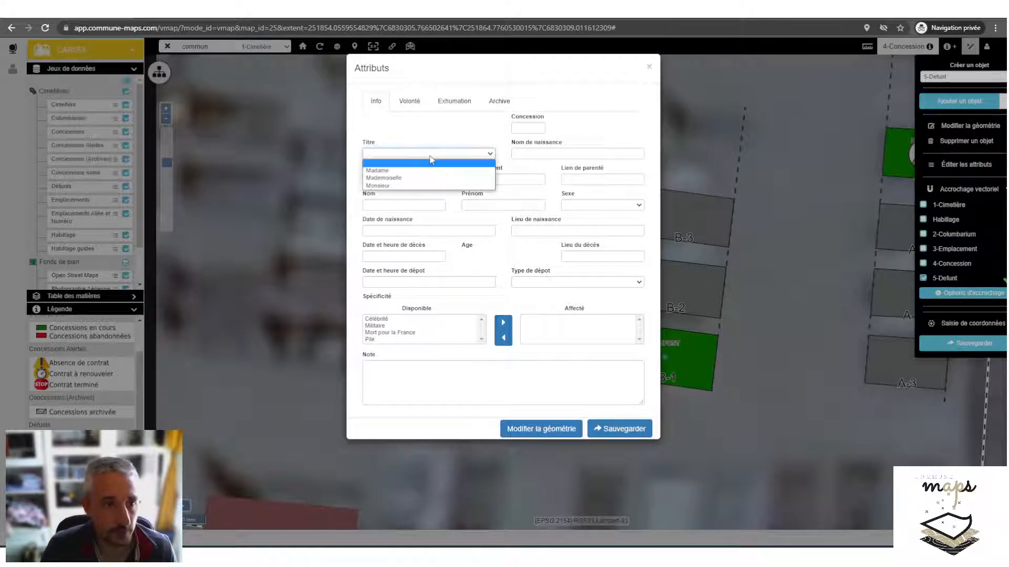
click(423, 185)
click(406, 182)
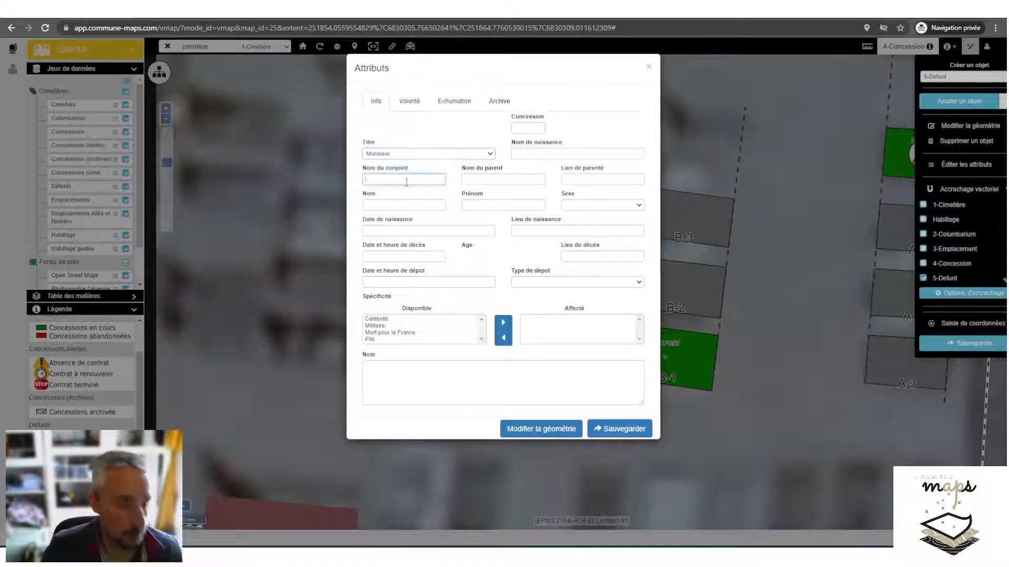
text(D)
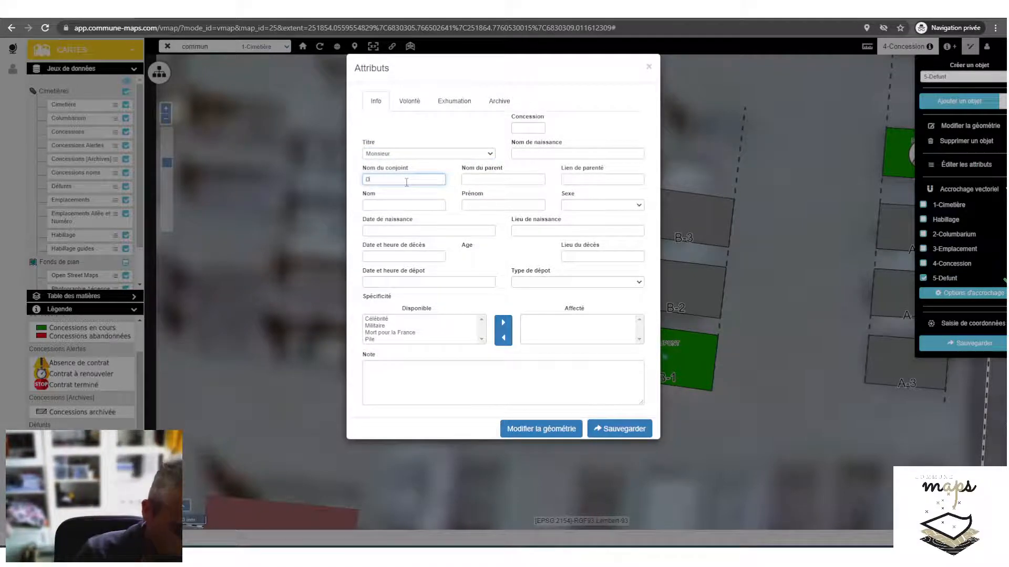
key(Tab)
key(Tab)
key(Tab)
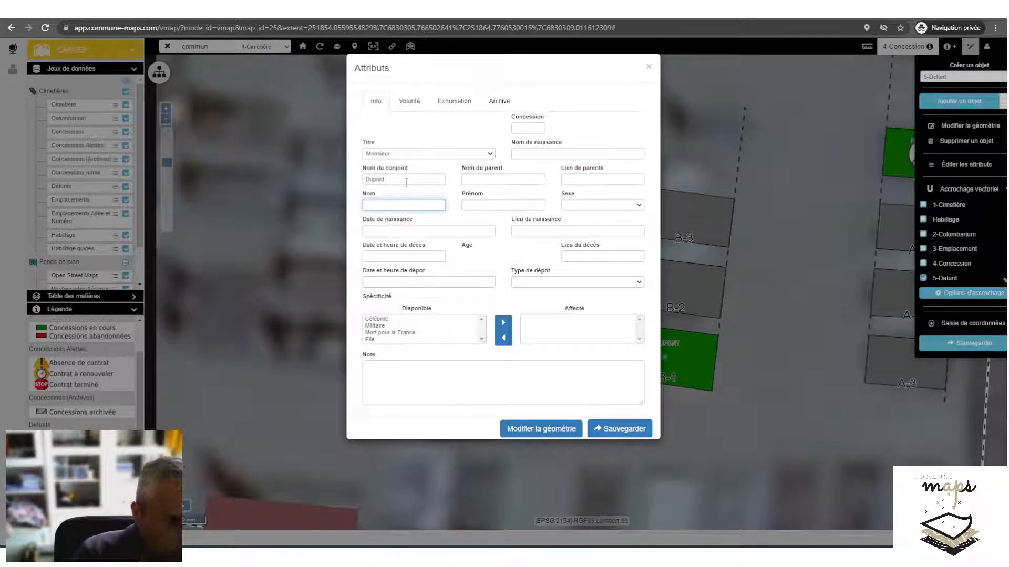
Step: Move the surname from the Nom du conjoint field to the Nom field
double_click(375, 179)
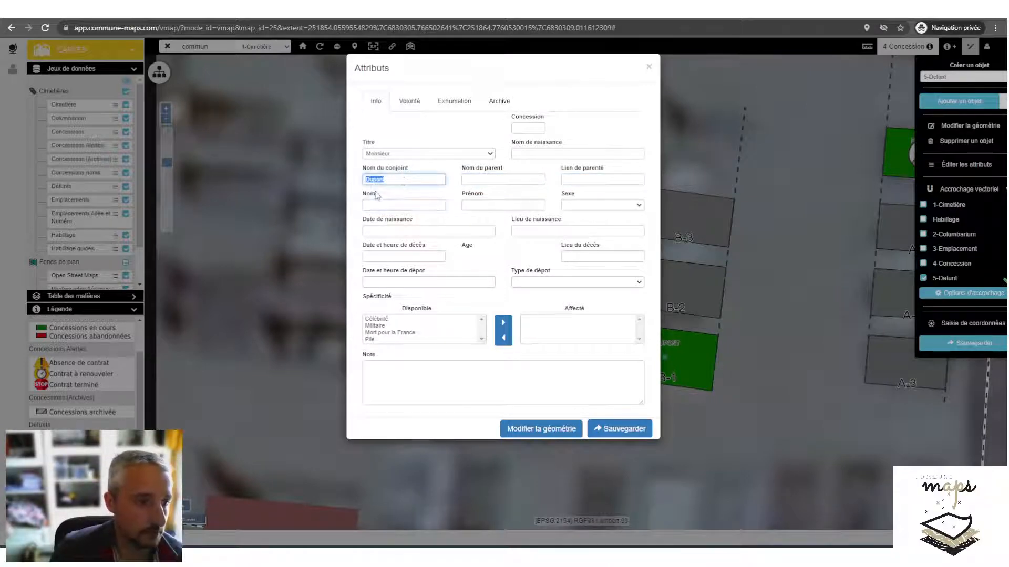
key(ctrl+x)
click(389, 205)
key(ctrl+v)
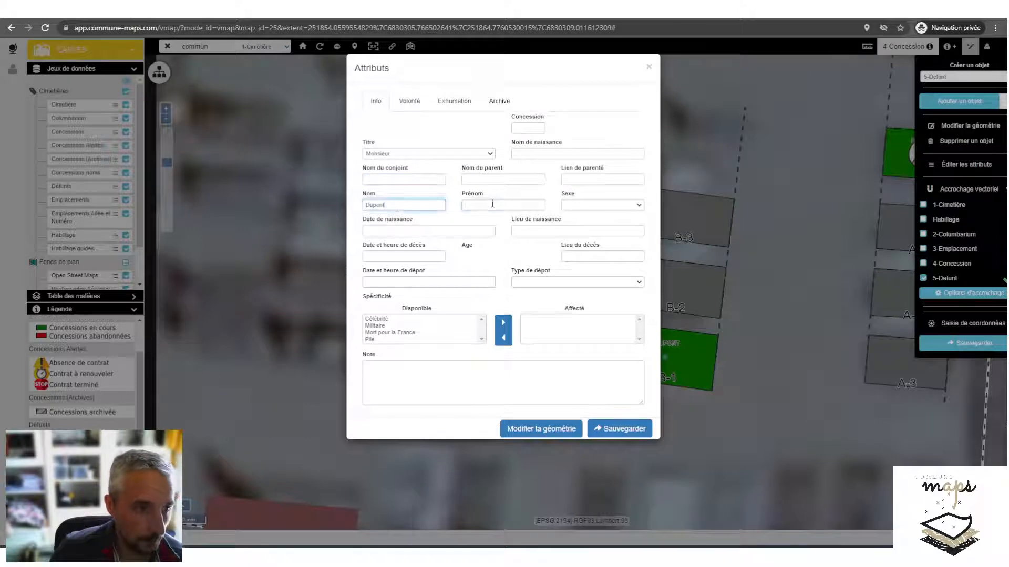
Step: Enter the deceased's first name and set the sex to Homme
click(492, 204)
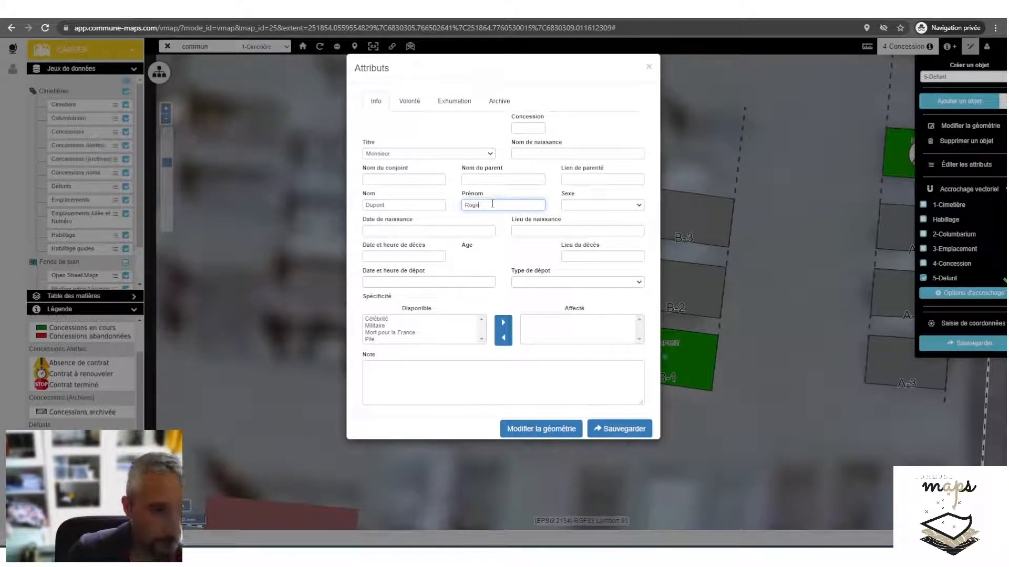
text(Roger)
click(602, 205)
click(589, 225)
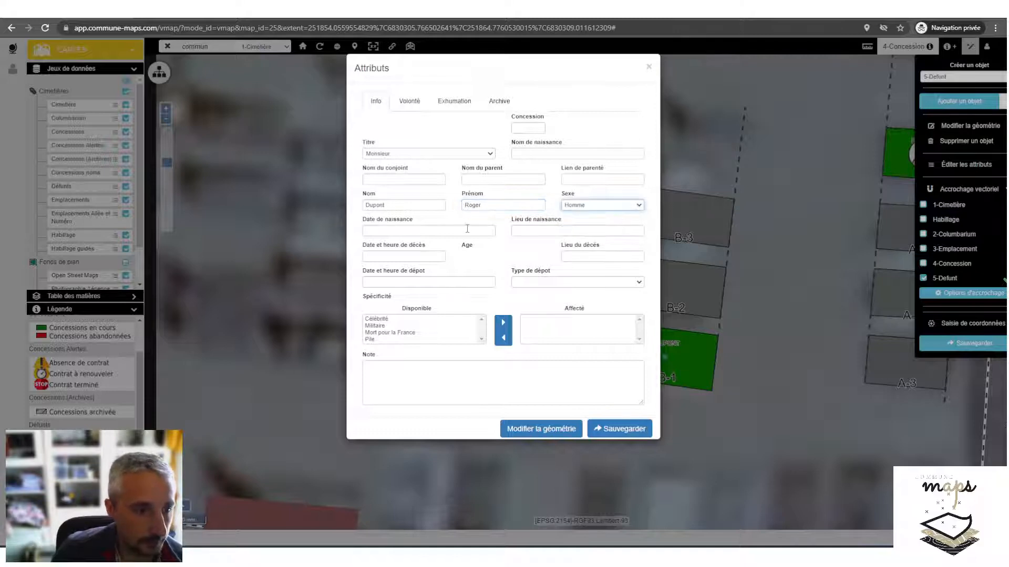
Step: Fill in the deceased's date of birth using the calendar's year, month and day selection
click(458, 229)
click(388, 298)
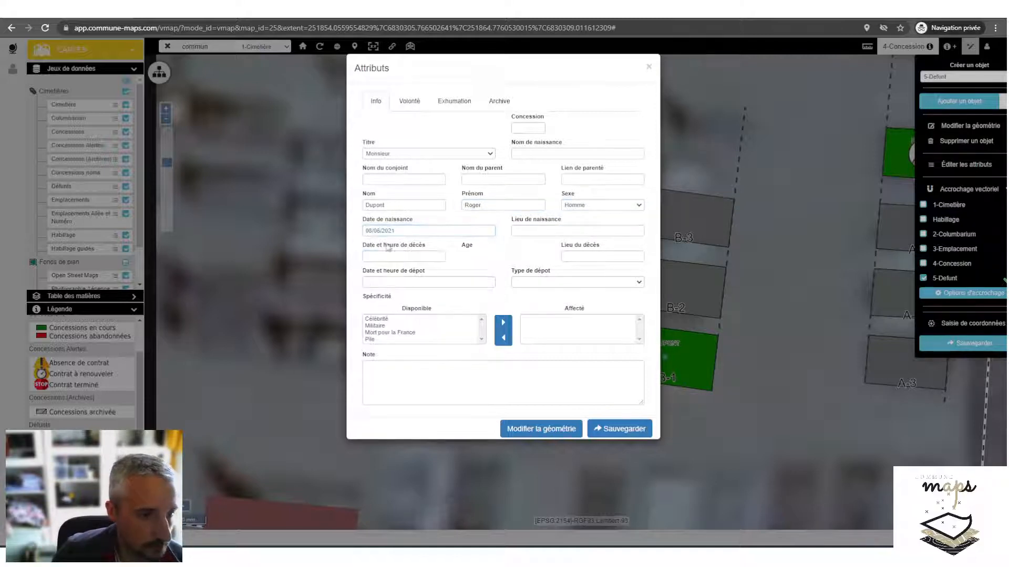
click(395, 231)
click(420, 251)
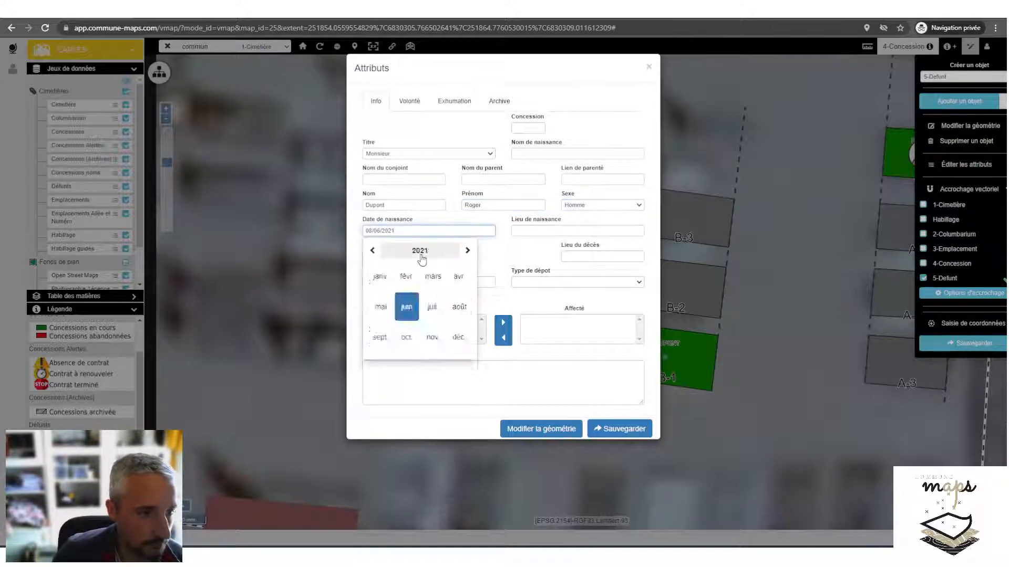
click(420, 252)
click(372, 251)
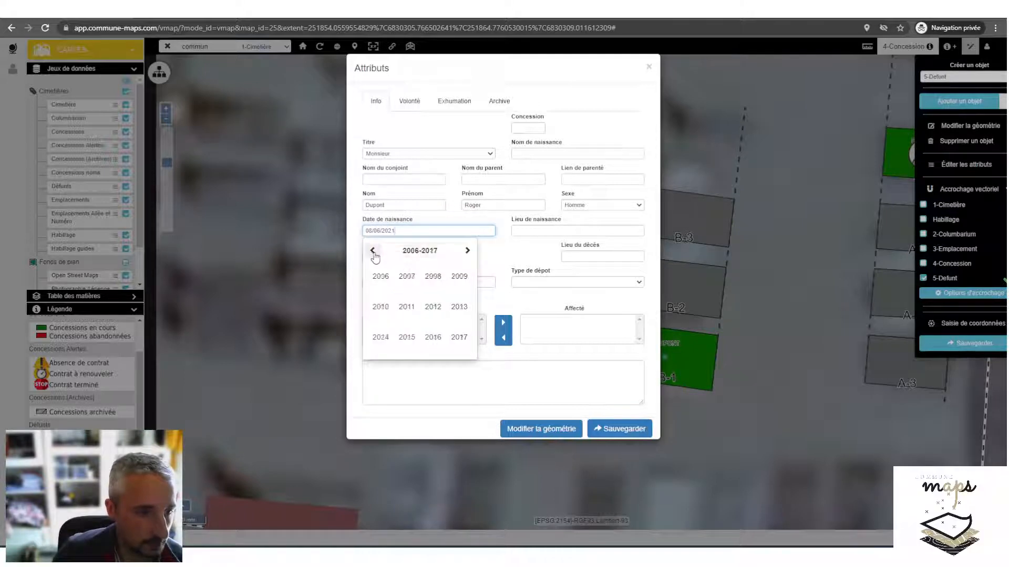
click(373, 250)
click(372, 251)
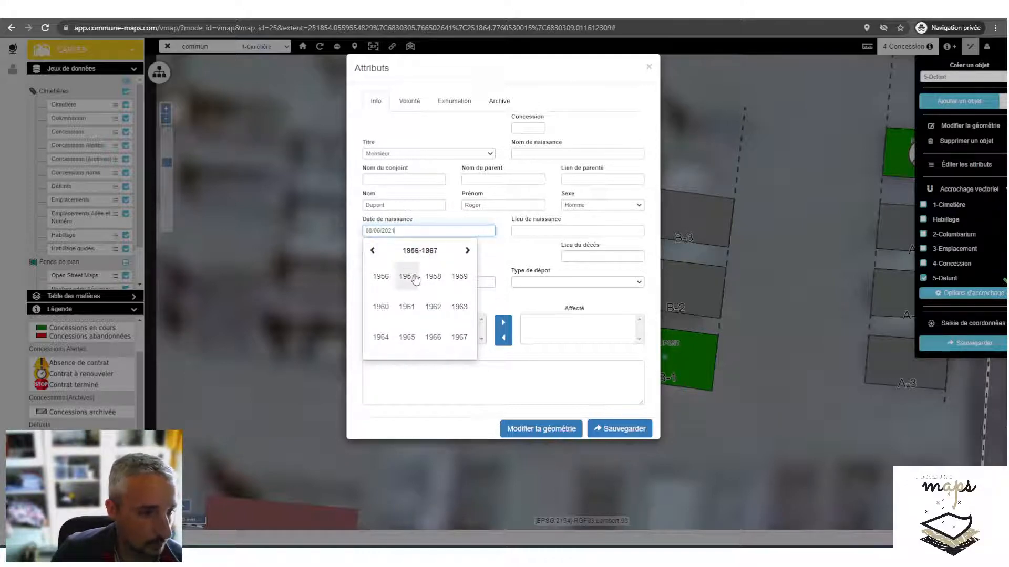
click(406, 277)
click(423, 251)
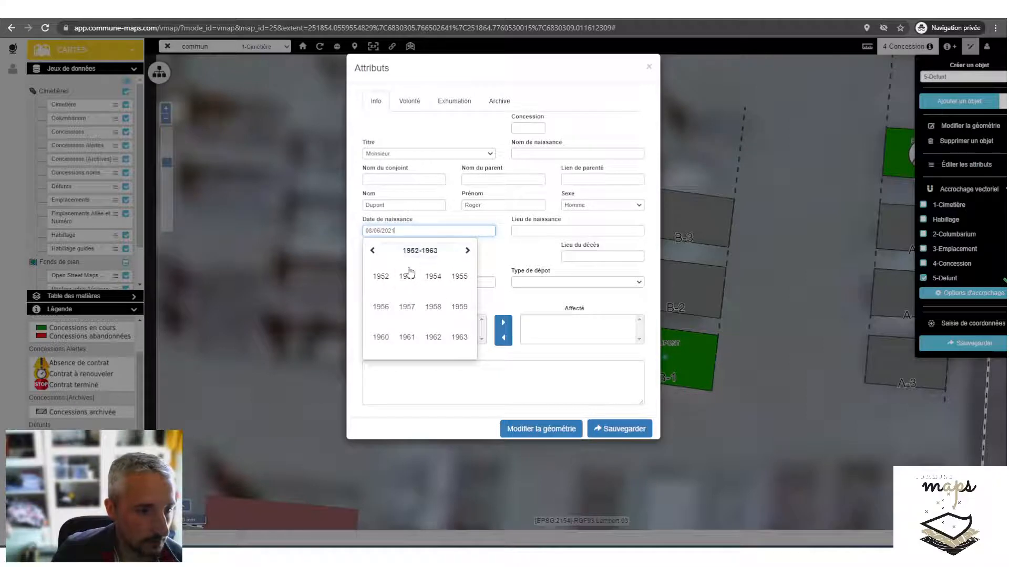
click(407, 277)
click(408, 279)
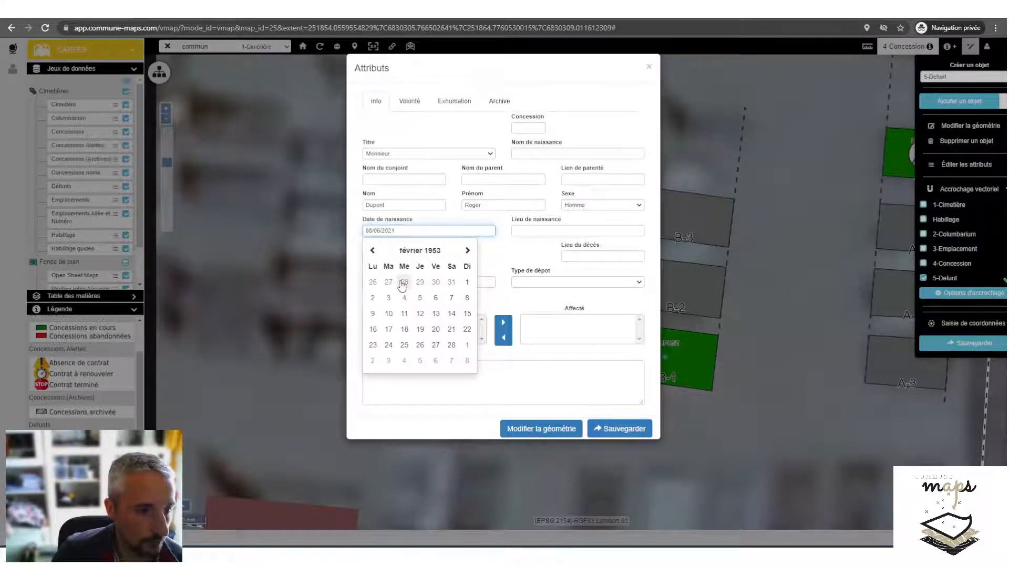
click(407, 298)
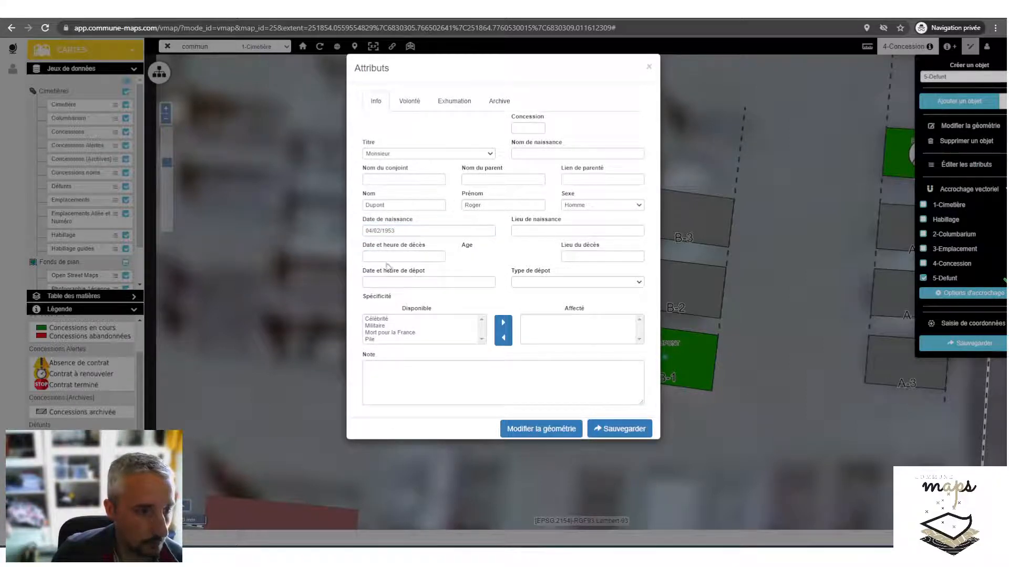
Step: Set the date and time of death to 08/06/2021 14:58 and the place of death to Rennes
click(416, 258)
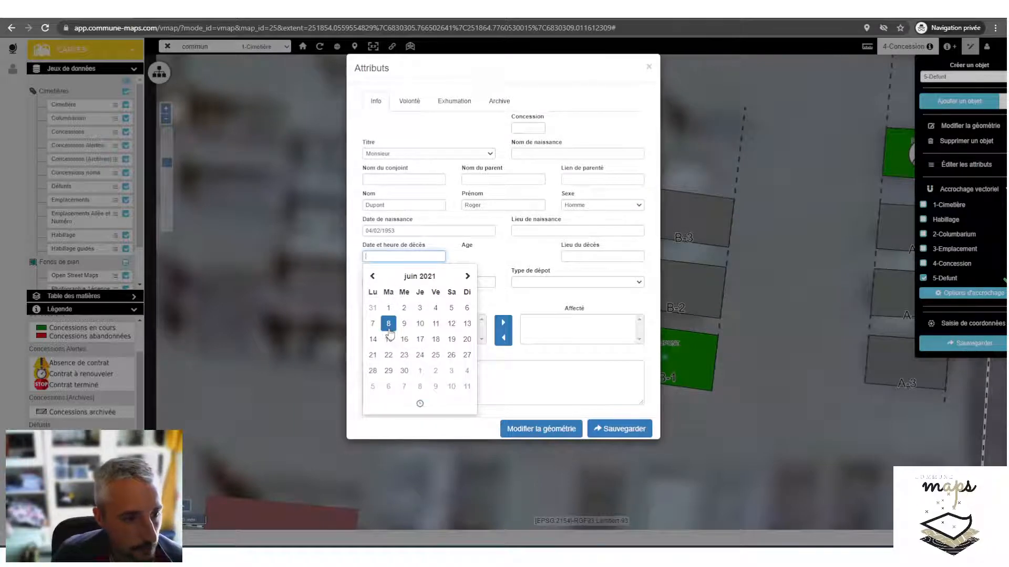
click(389, 330)
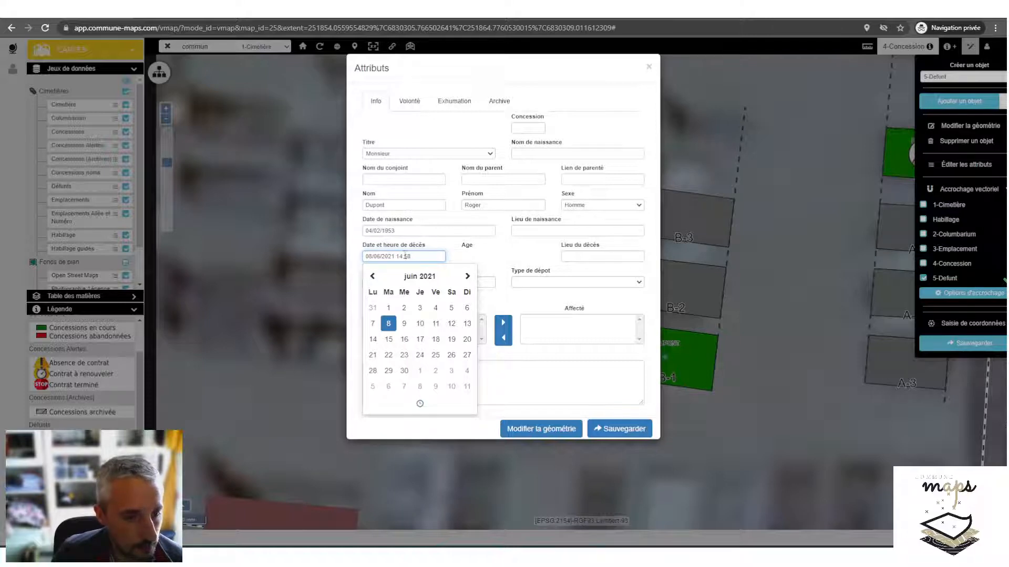
click(582, 256)
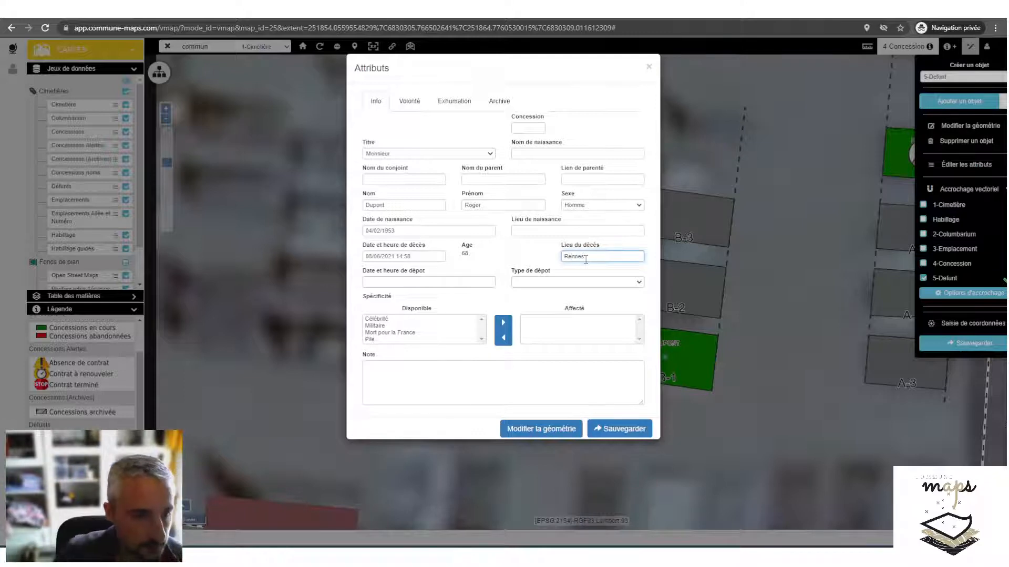
Step: Set the deposit date and time to 08/06/2021 18:58 and the deposit type to Chambre funéraire
click(445, 284)
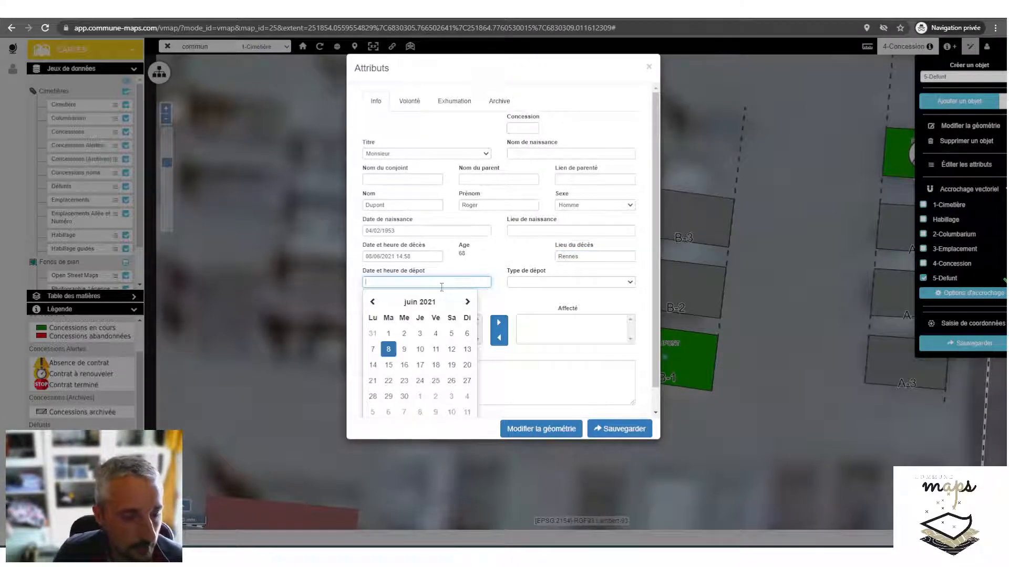
click(391, 355)
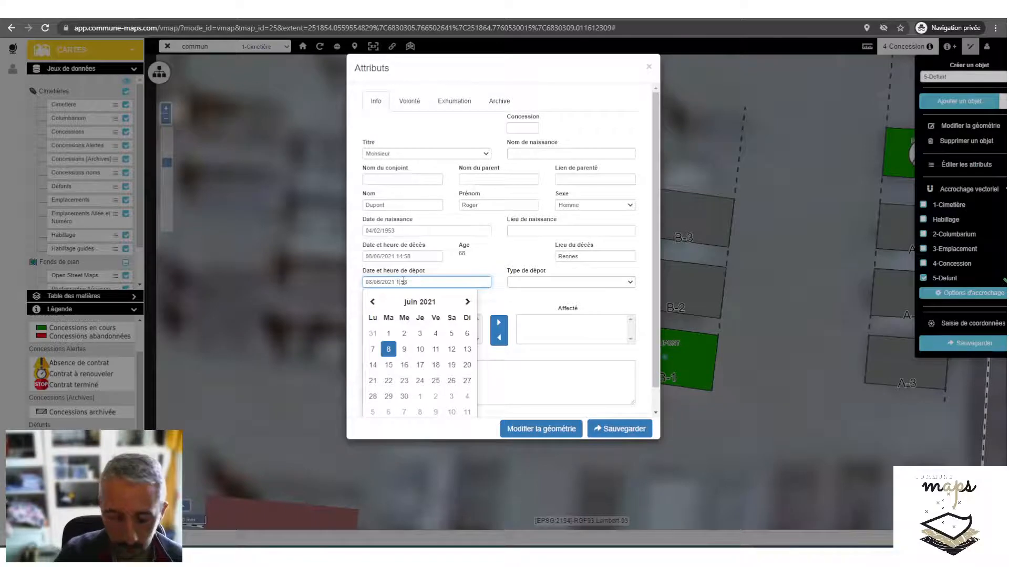
click(590, 284)
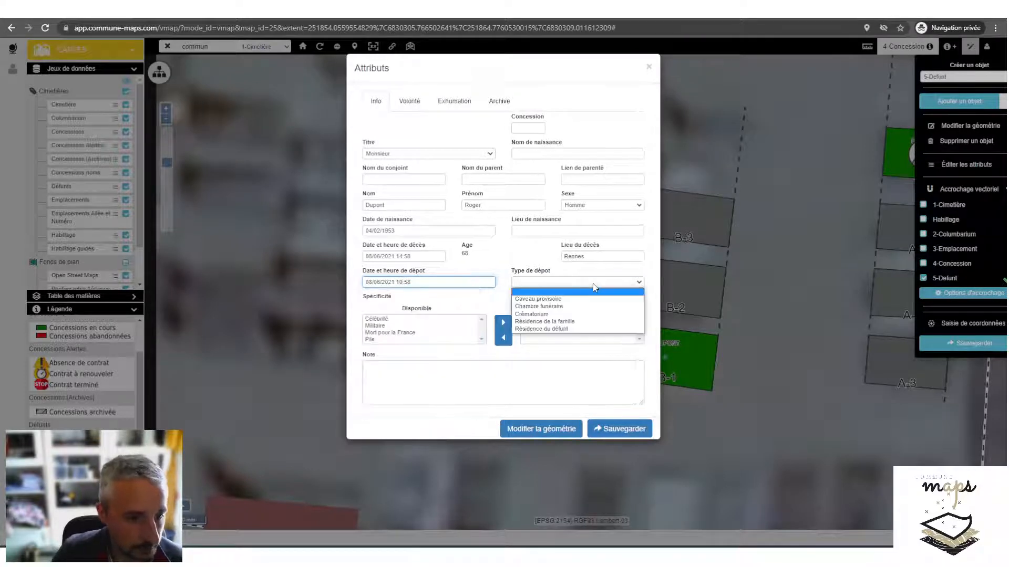
click(572, 308)
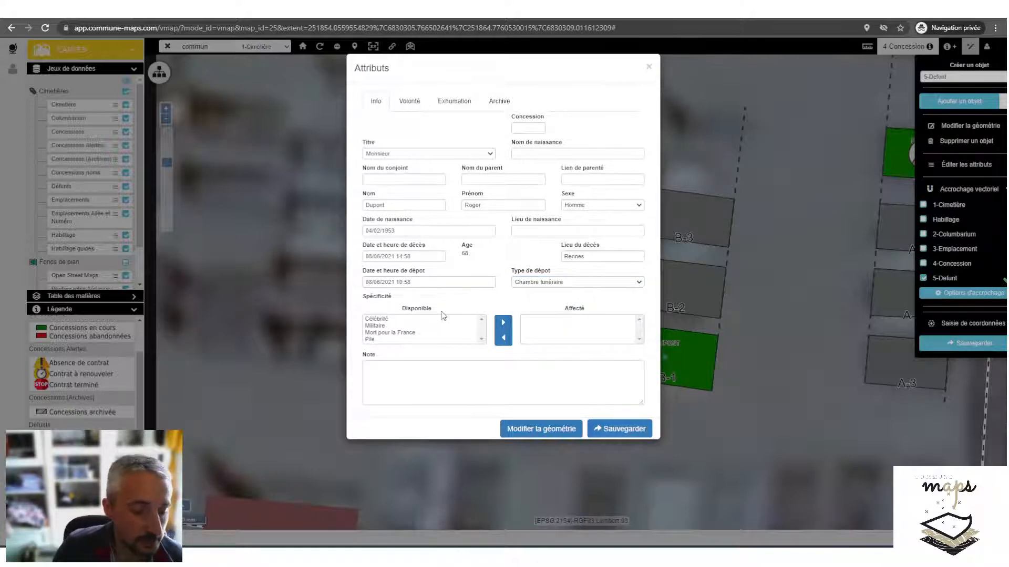
Step: Look through the available Spécificité options for the deceased, including Célébrité, Militaire and Pile, and the note field
click(386, 340)
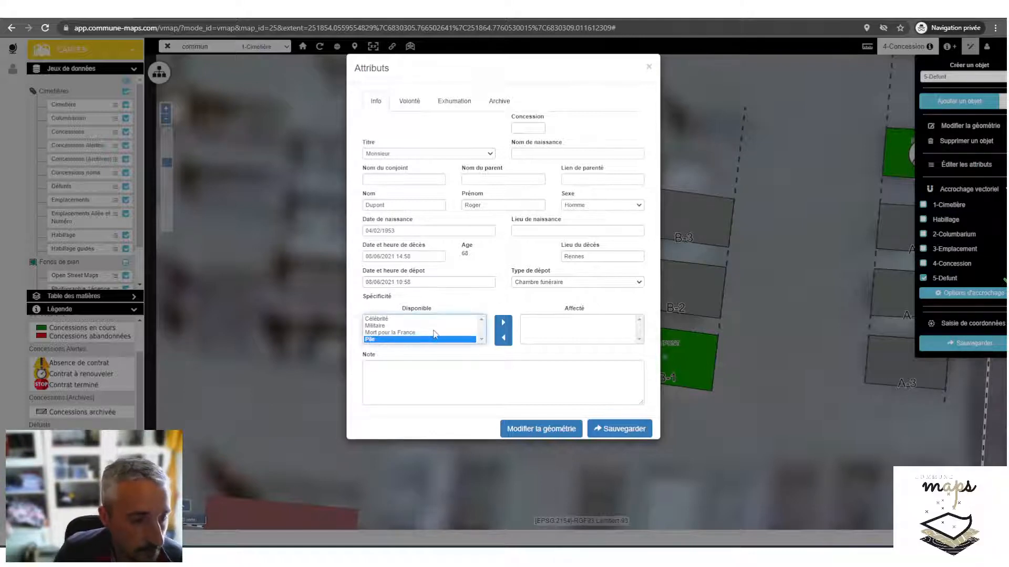
click(406, 326)
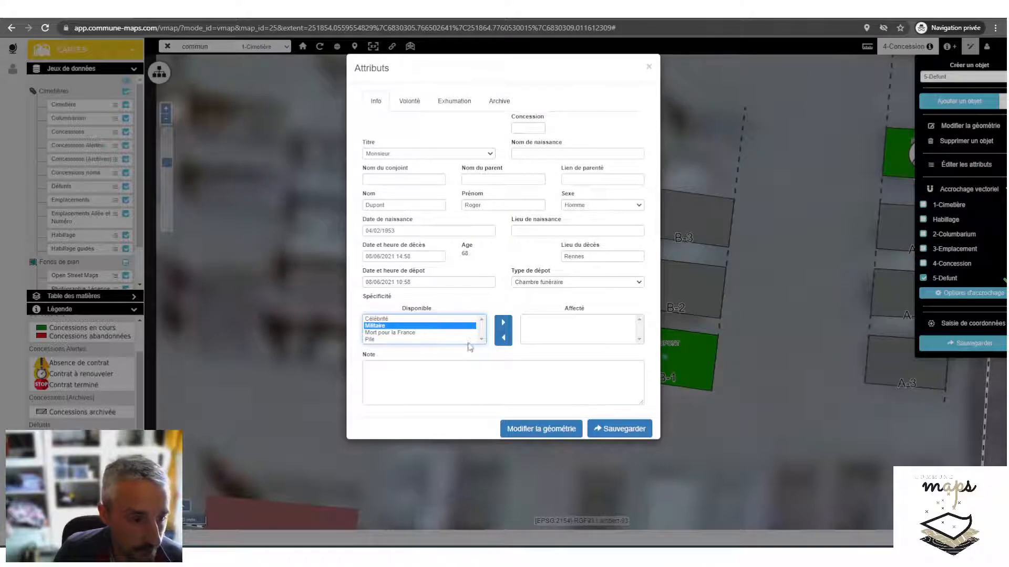
click(482, 307)
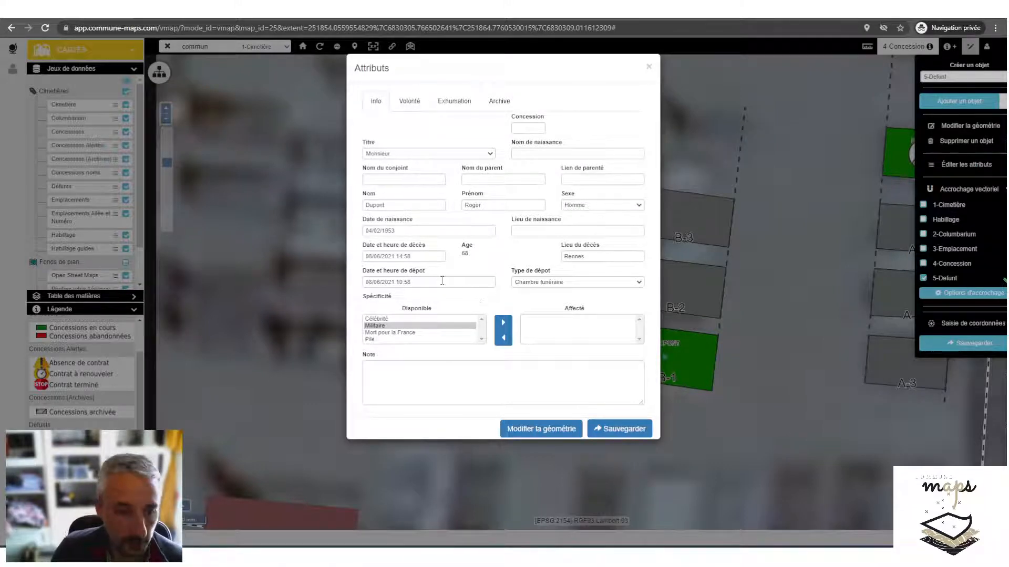
click(411, 320)
click(480, 306)
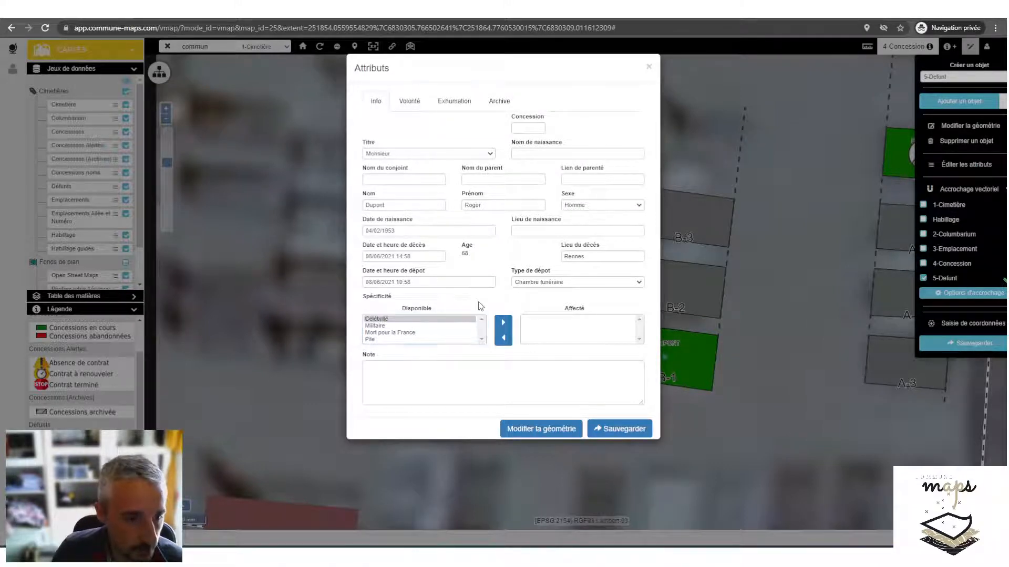
click(391, 339)
click(440, 376)
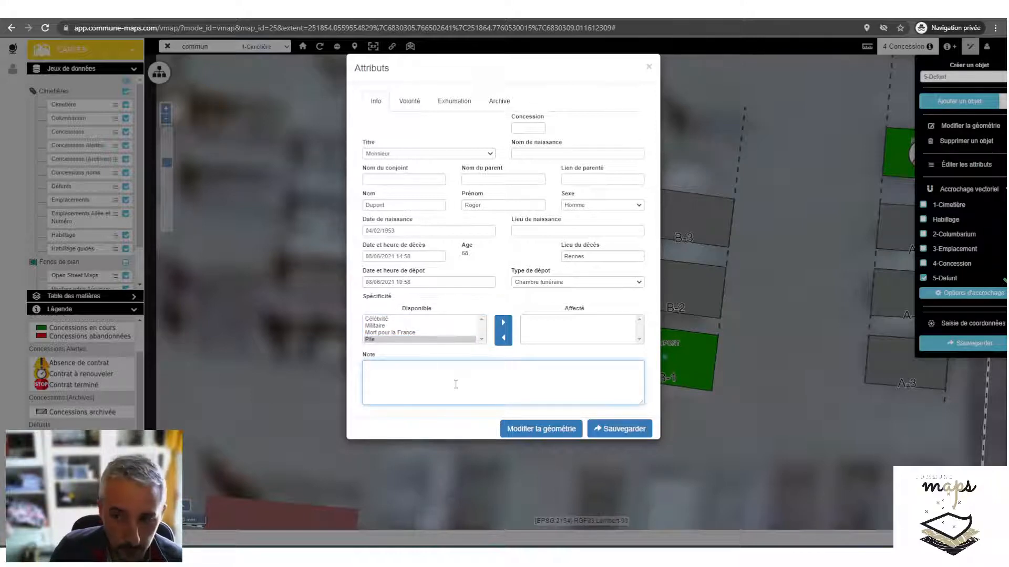
Step: In the deceased's Volonté details, set Inhumation to Oui and Crémation to Non
click(411, 103)
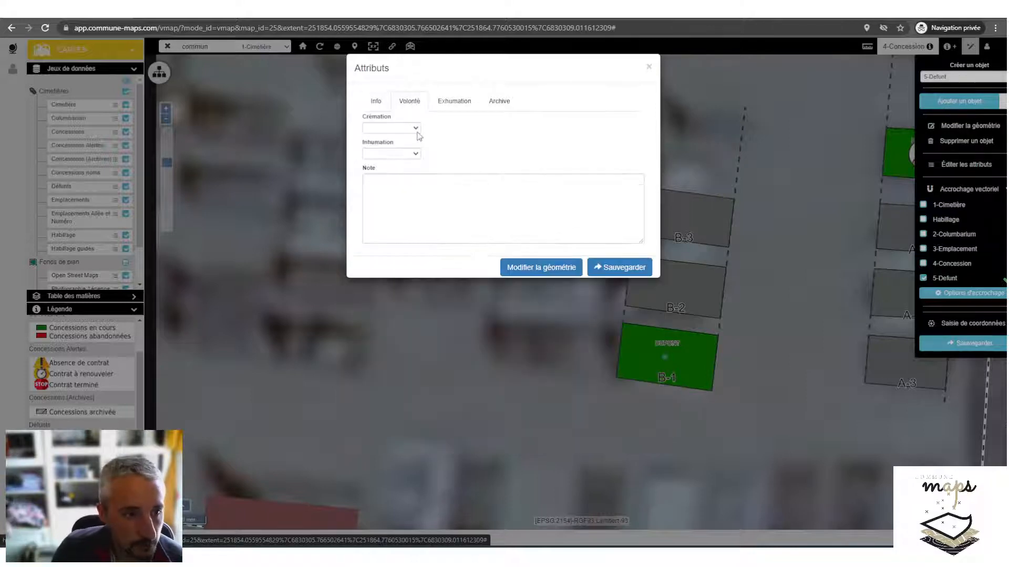
click(410, 154)
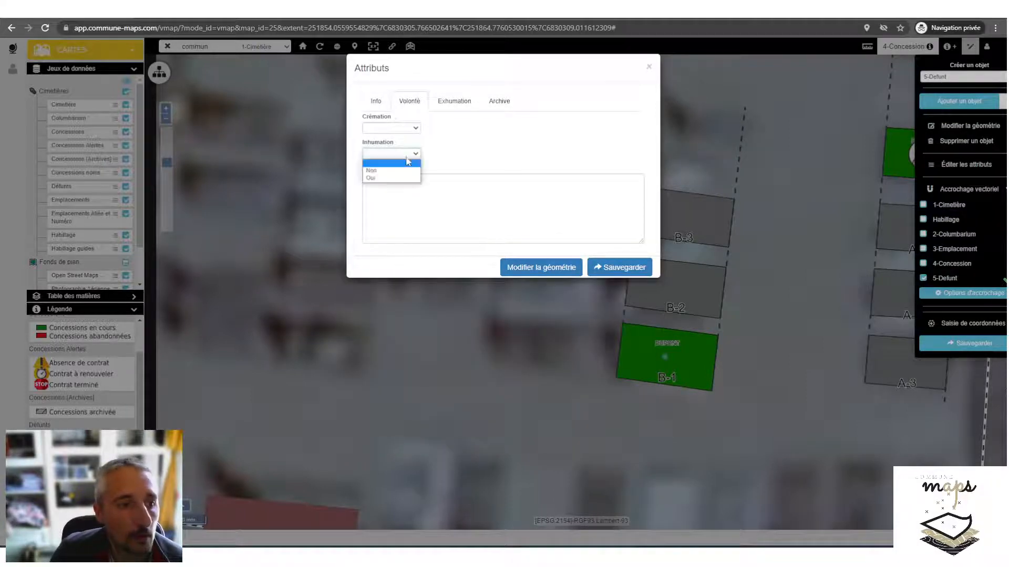
click(400, 170)
click(415, 129)
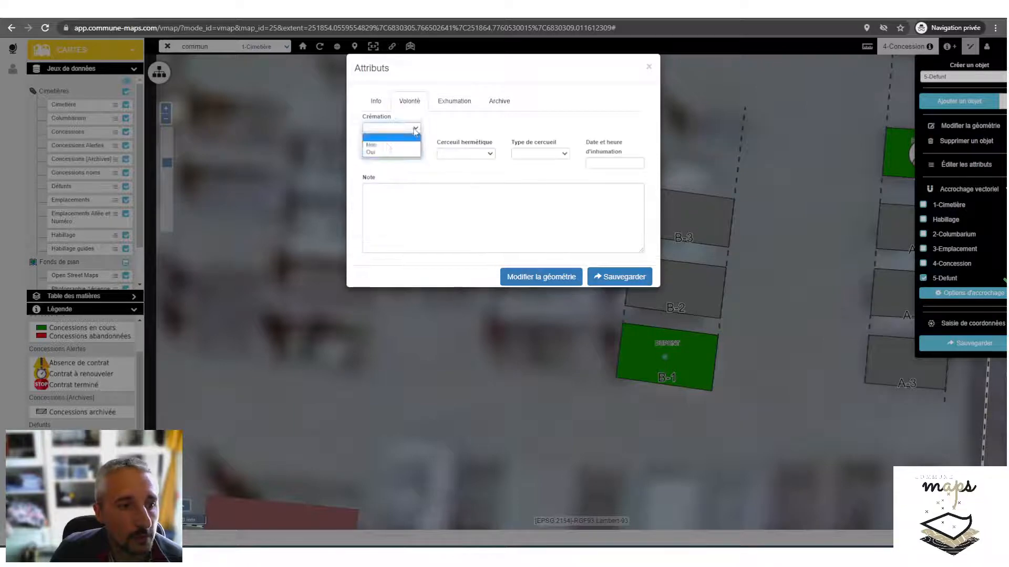
click(395, 152)
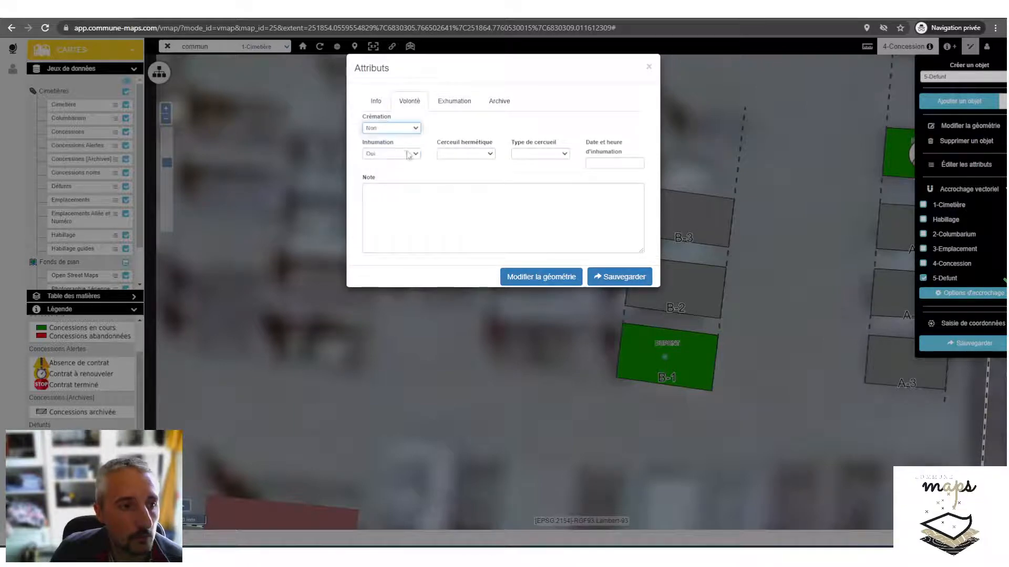
Step: Set the hermetic coffin option to Oui and the coffin type to Cercueil en bois
click(479, 154)
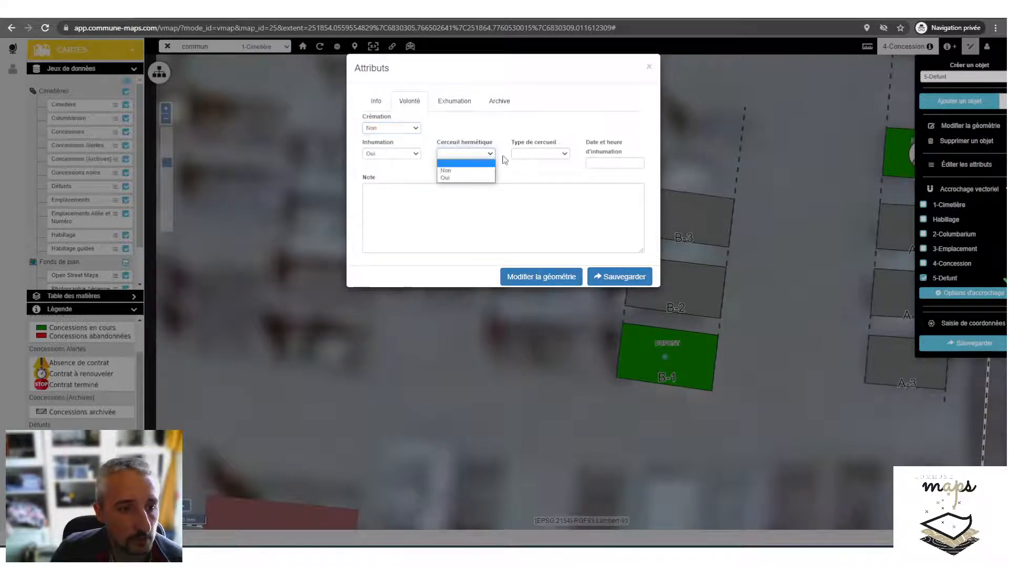
click(458, 179)
click(528, 155)
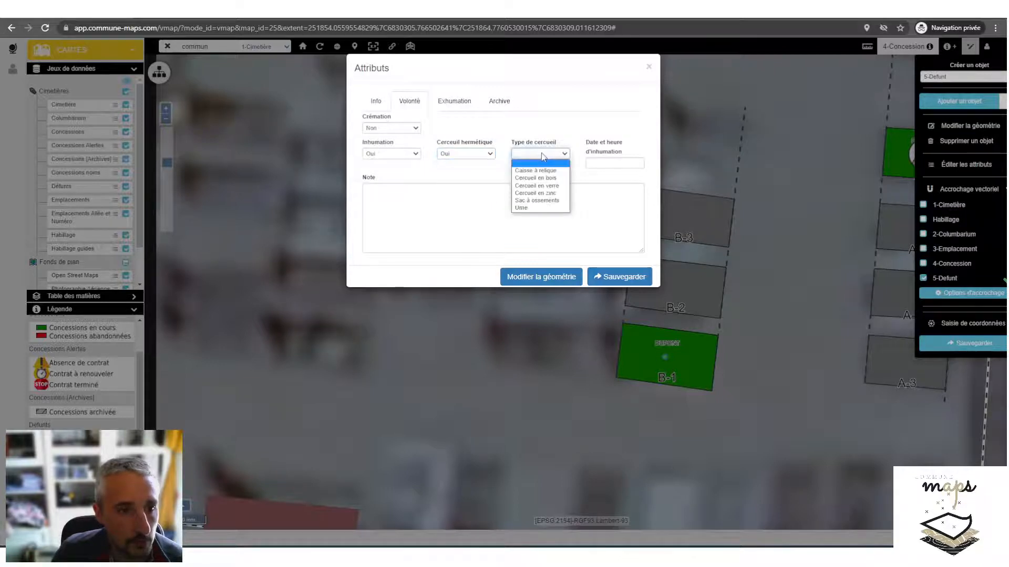
click(533, 173)
Step: Set the burial date and time to 10/06/2021 15:00 and save the deceased's record
click(636, 164)
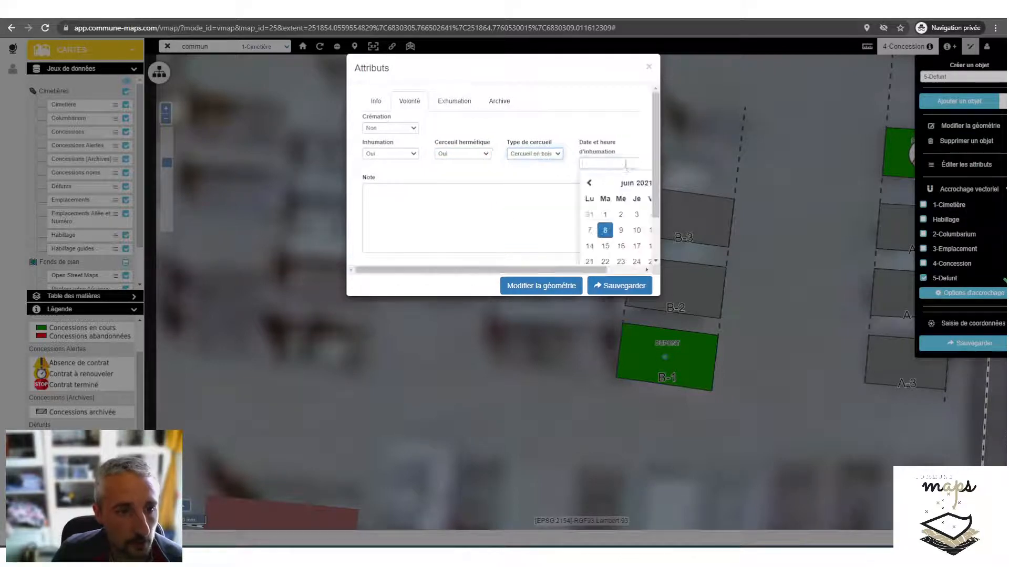
drag(583, 272, 657, 268)
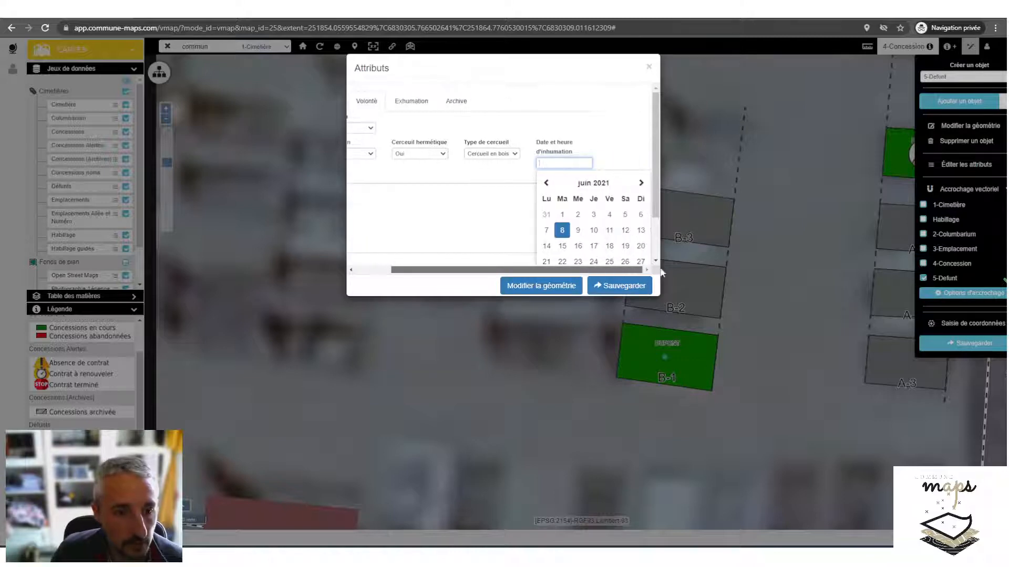
scroll(657, 247, down, 2)
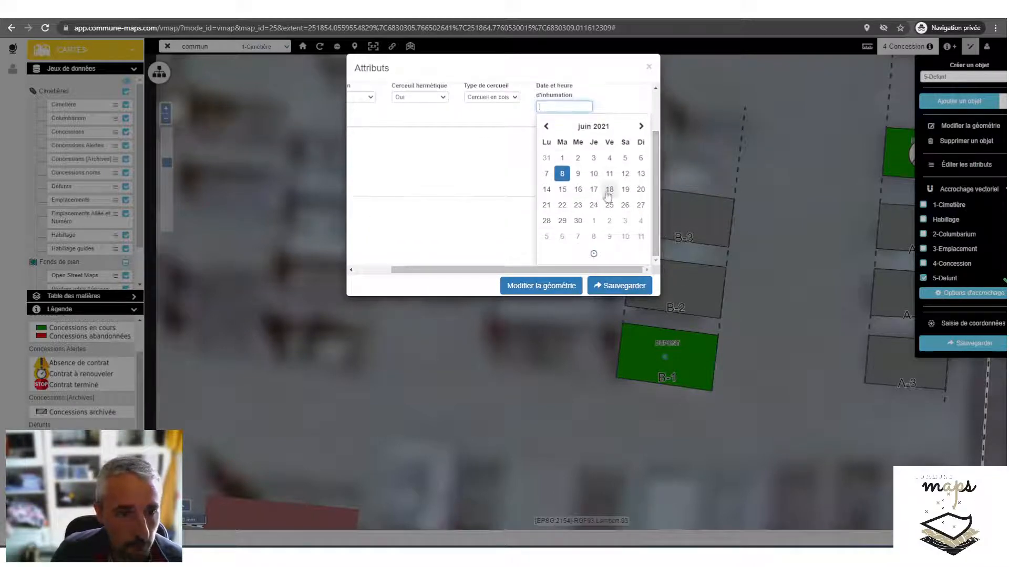
click(593, 175)
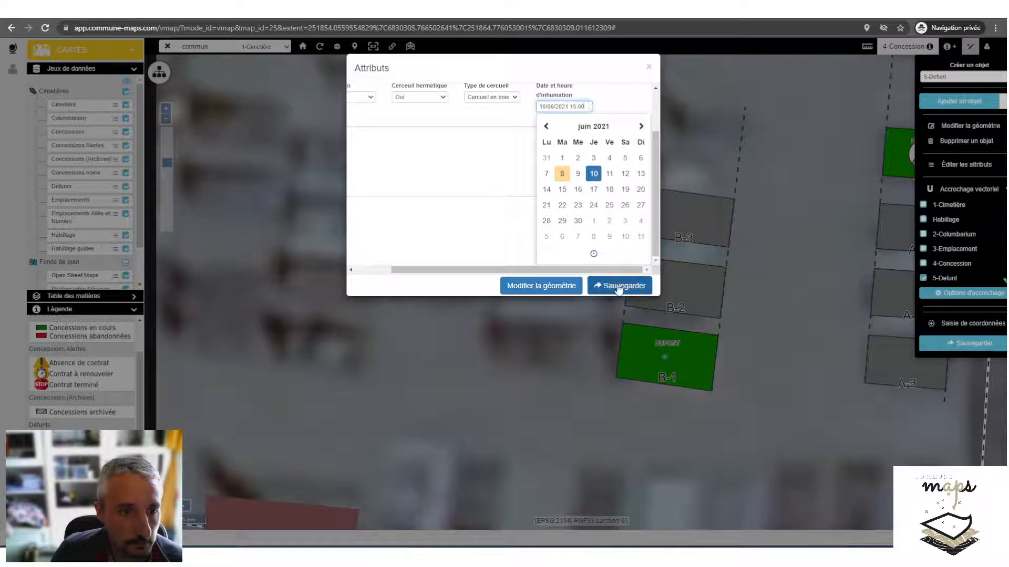
click(519, 149)
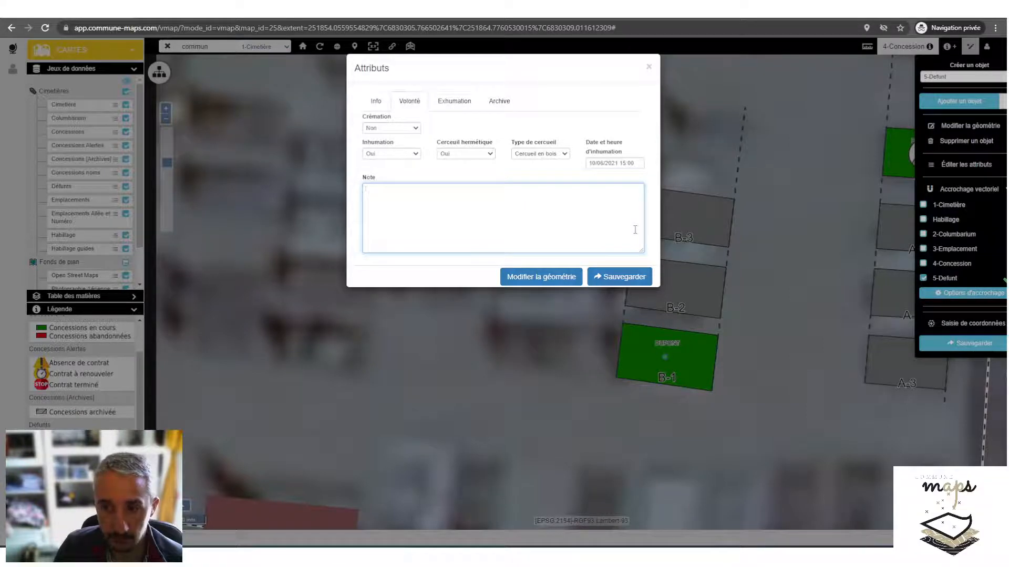
click(630, 279)
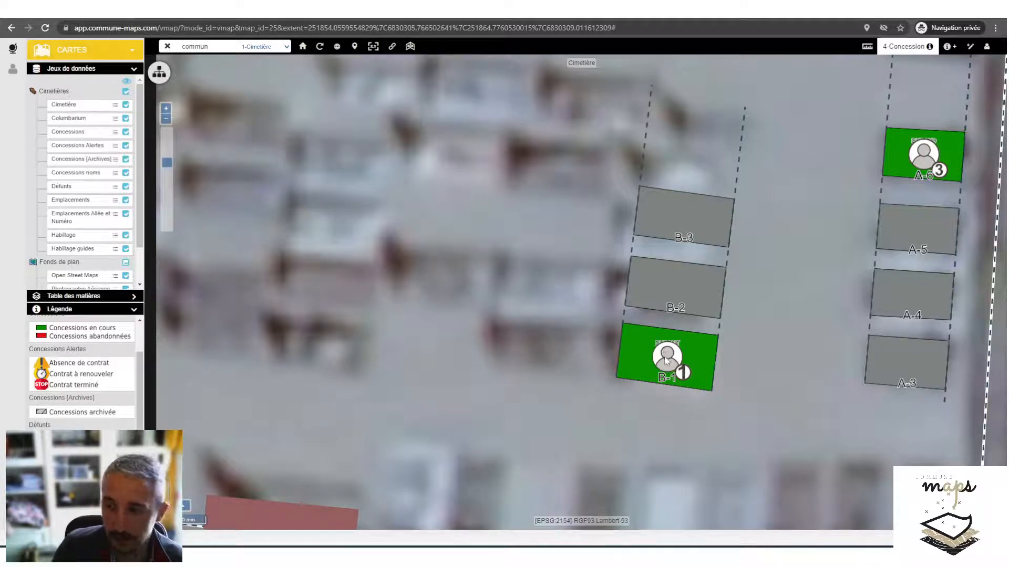
Step: Query the 5-Defunt layer at concession B-1 and open the deceased's record for editing
click(906, 46)
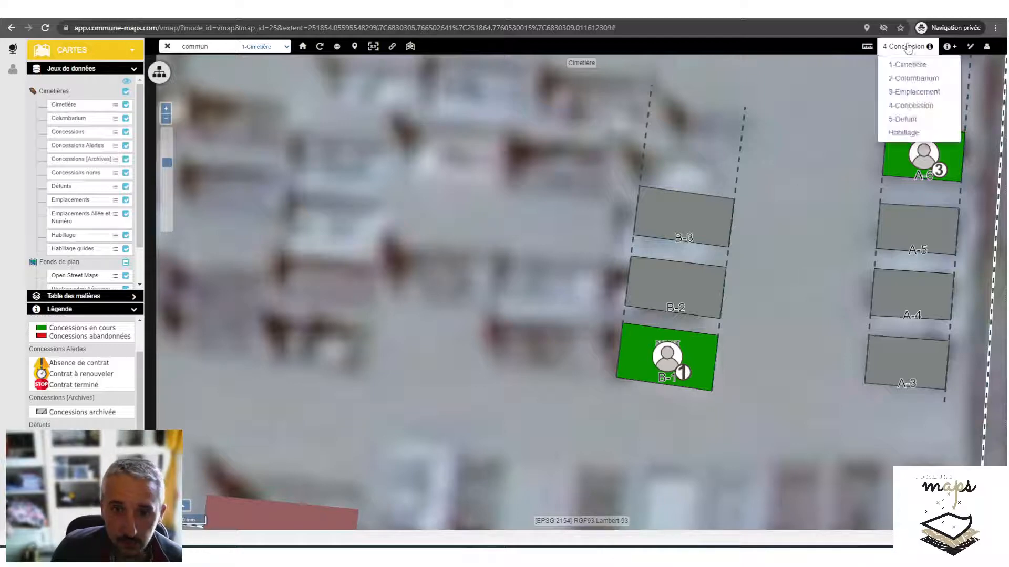
click(909, 119)
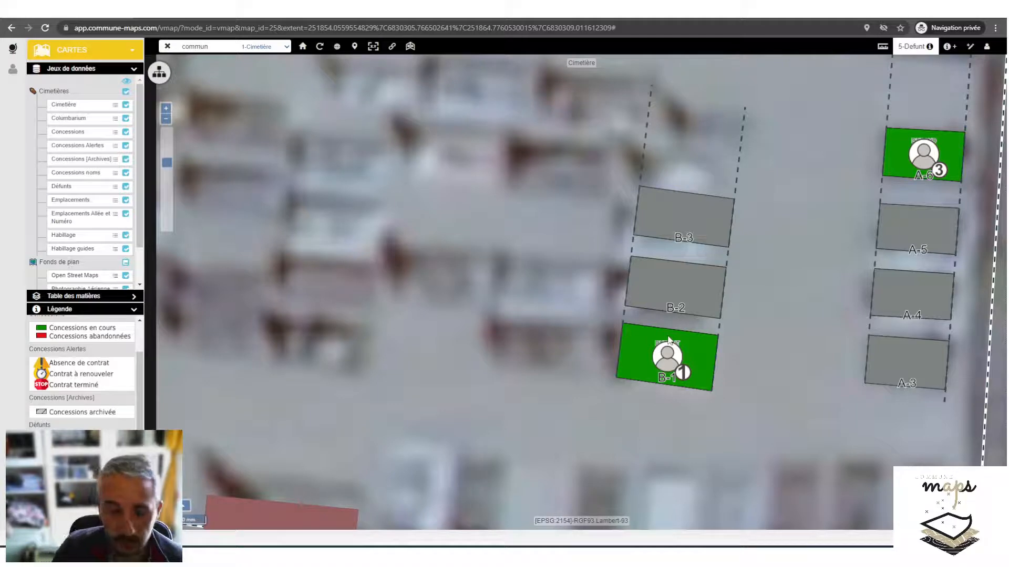
click(666, 361)
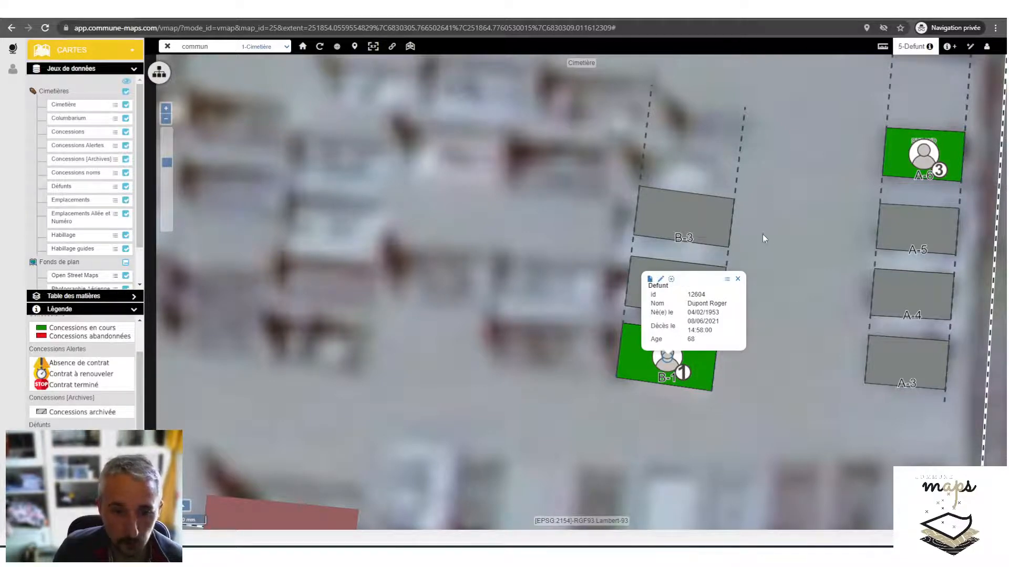
click(658, 280)
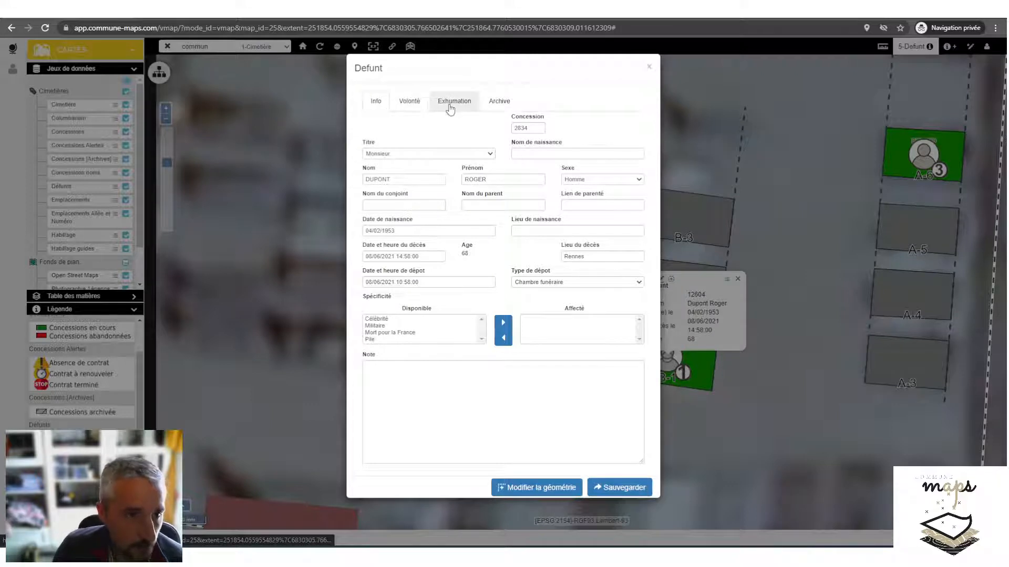
Step: Examine the deceased's exhumation fields, its list of exhumation types and the archive settings, and close the record
click(447, 104)
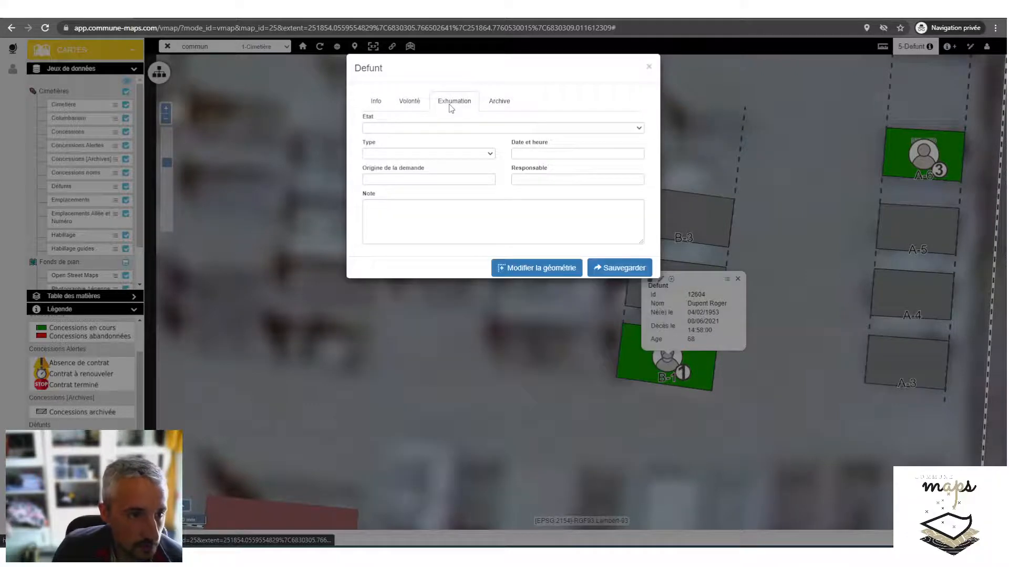
click(421, 154)
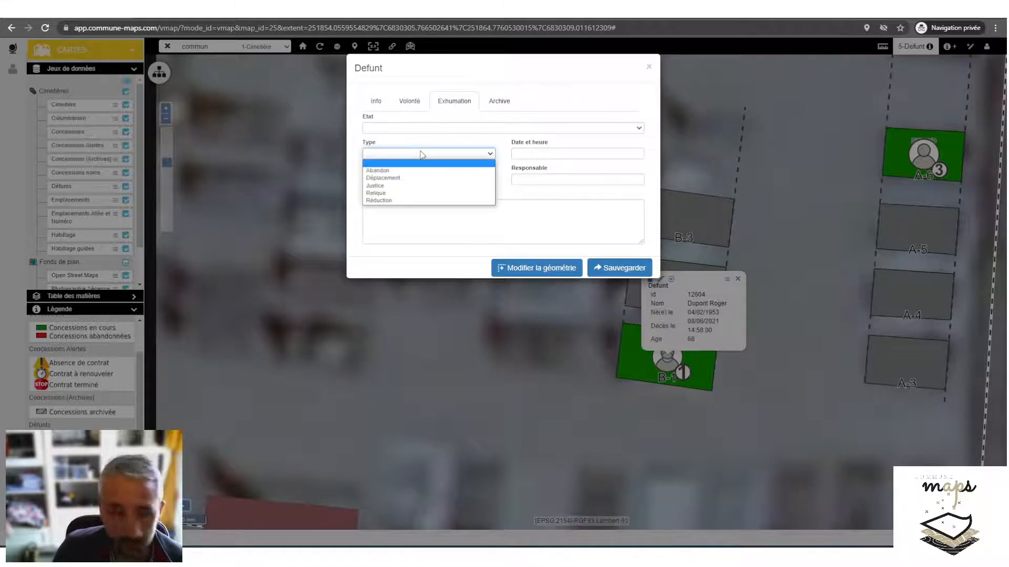
click(449, 141)
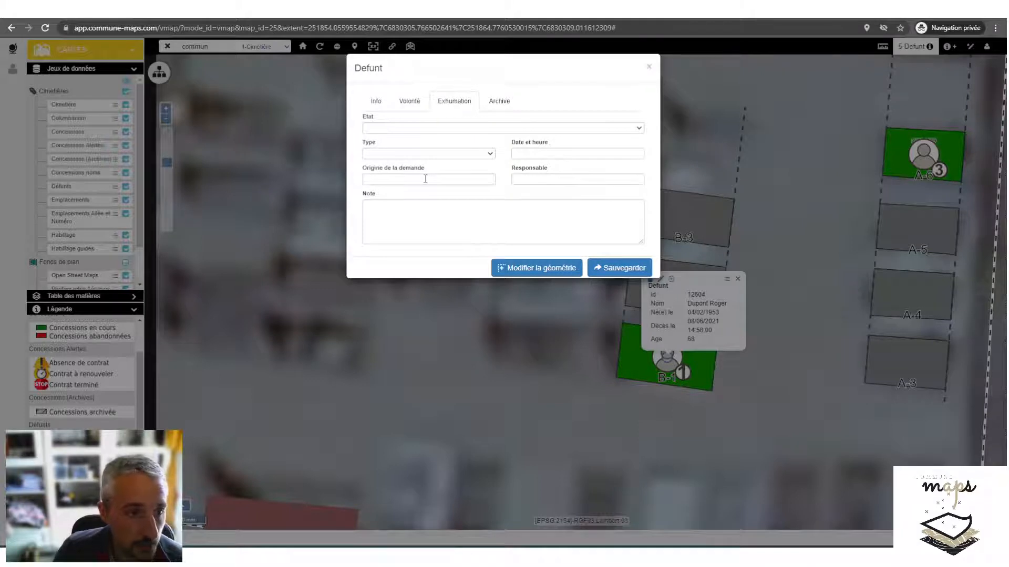
click(497, 101)
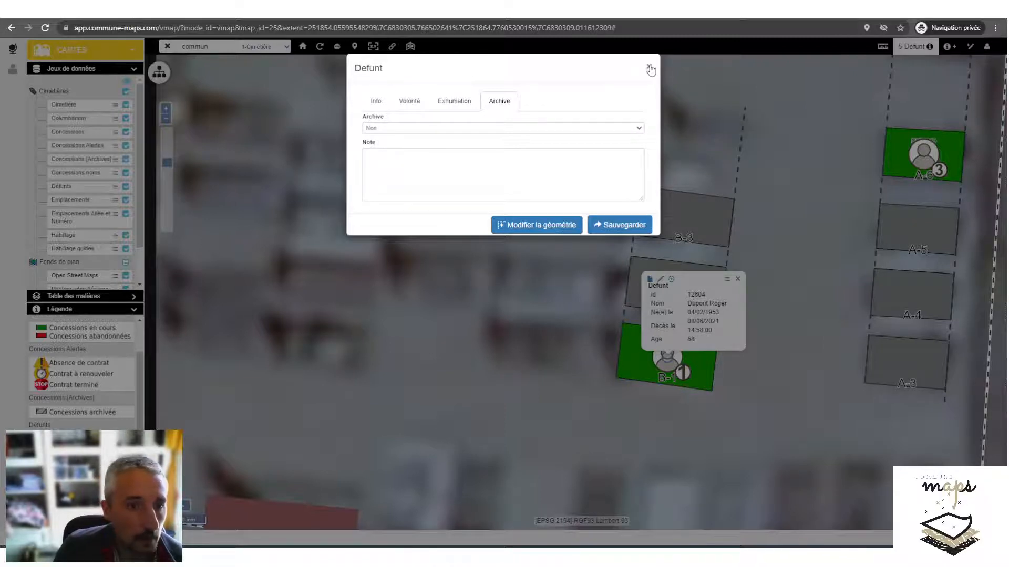
click(650, 69)
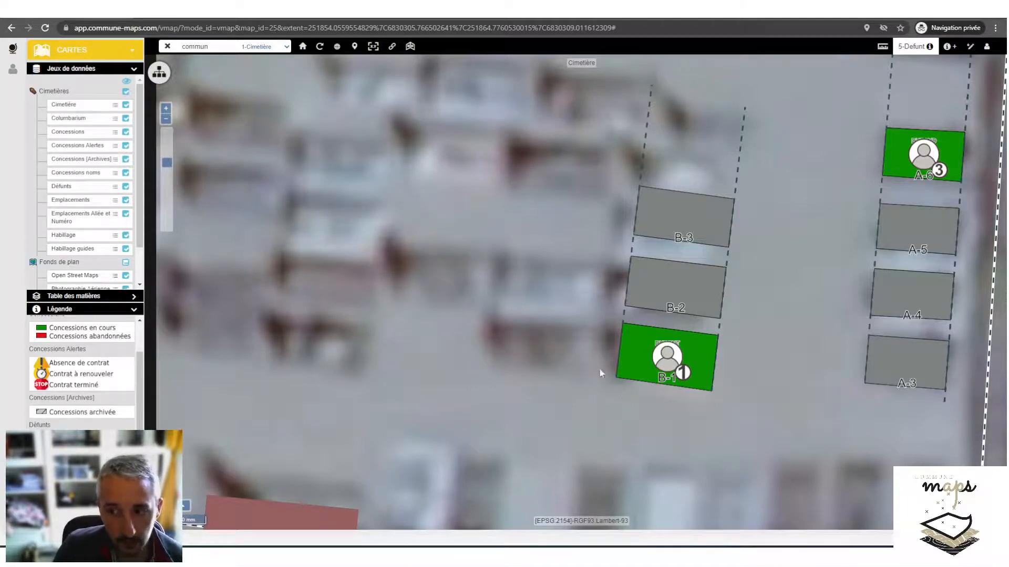
Step: Query the 4-Concession layer at plot B-1 and open the concession's record for editing
click(929, 49)
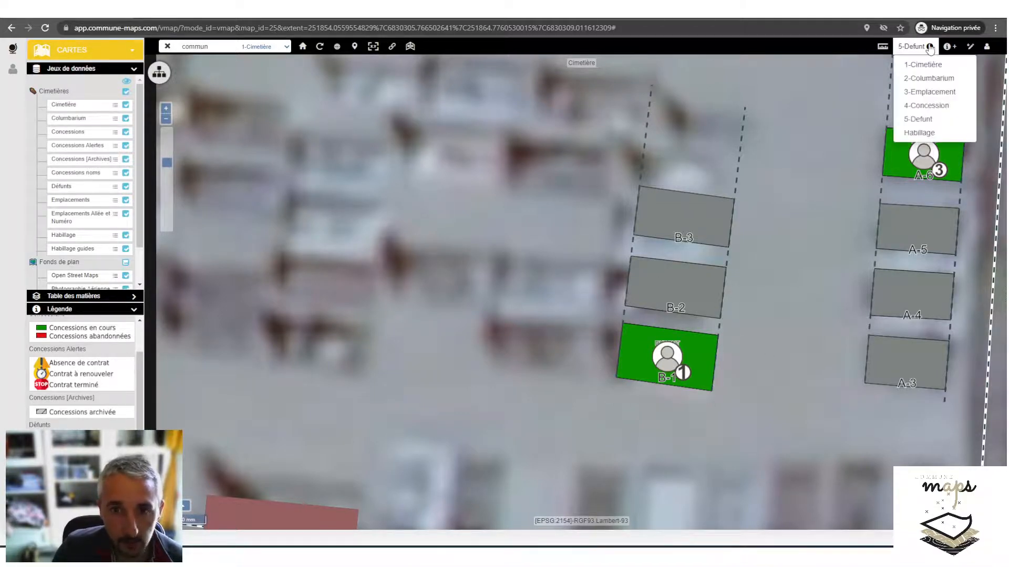
click(931, 106)
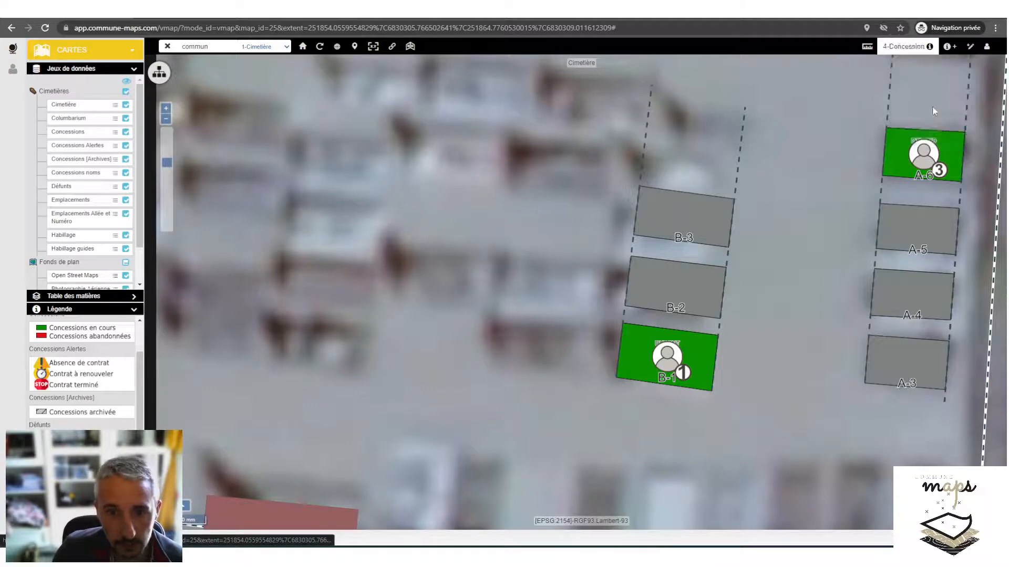
click(668, 362)
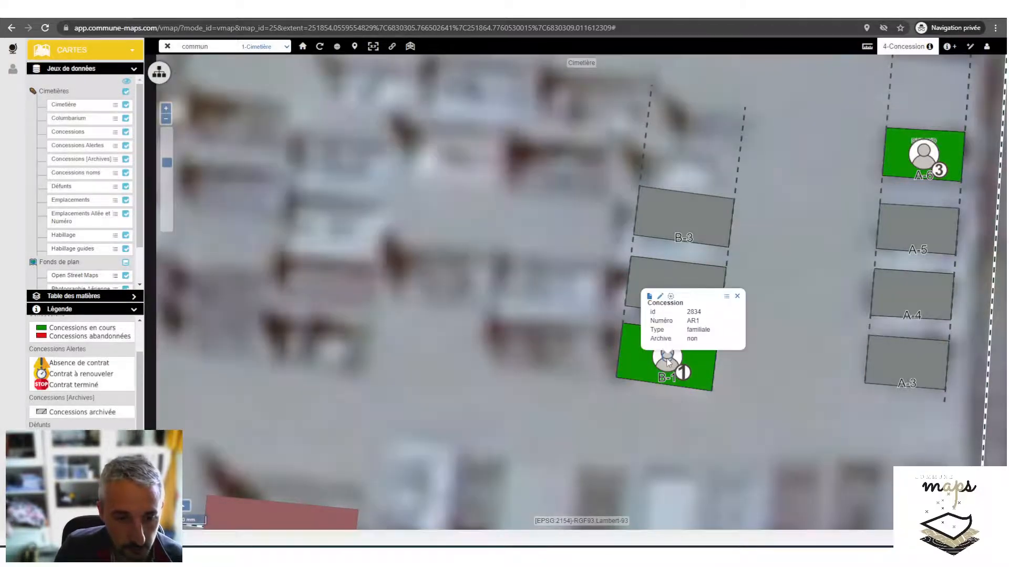
click(660, 297)
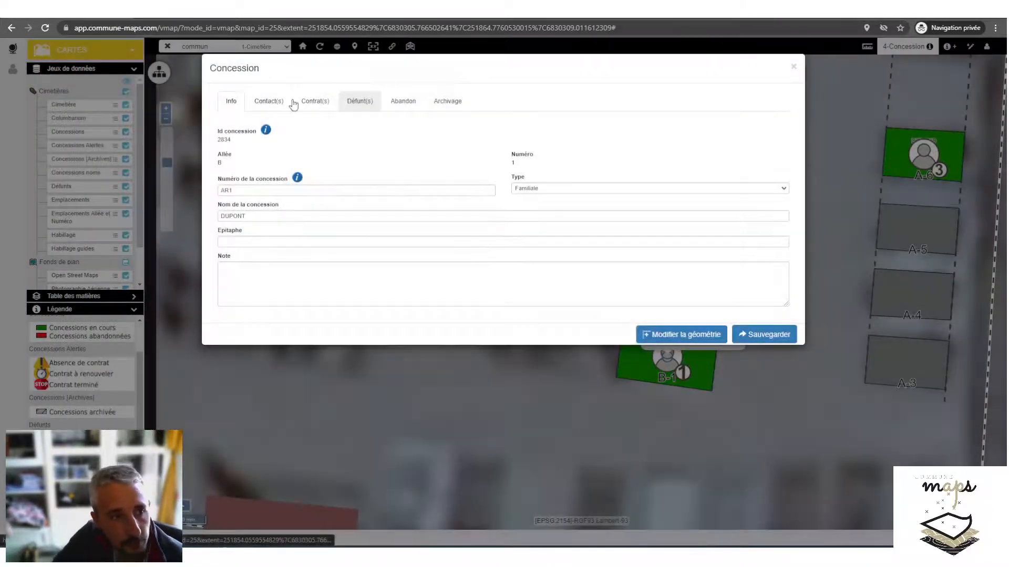
Step: Review the concession's contacts, contracts and list of deceased persons
click(283, 104)
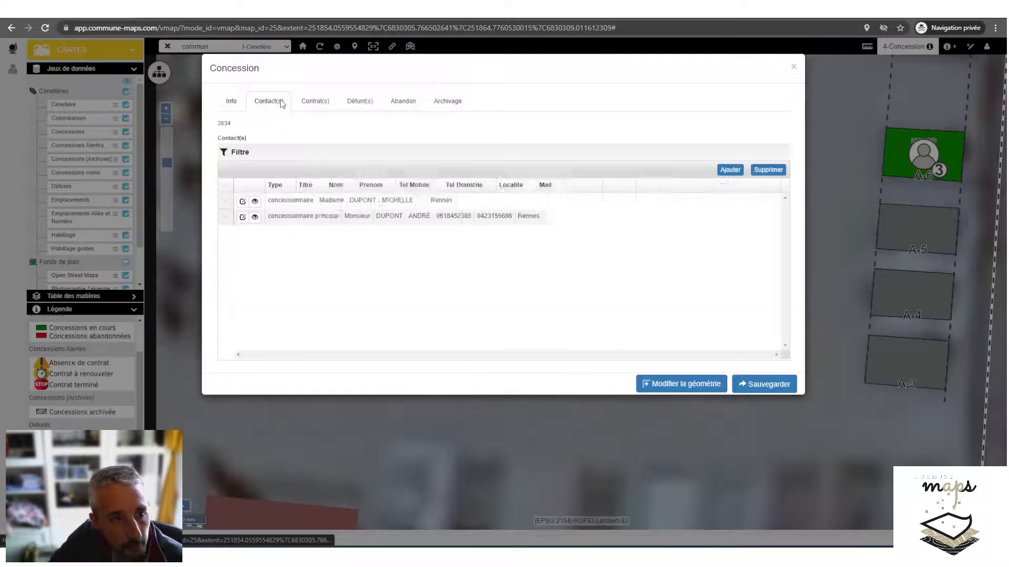
click(327, 106)
click(362, 105)
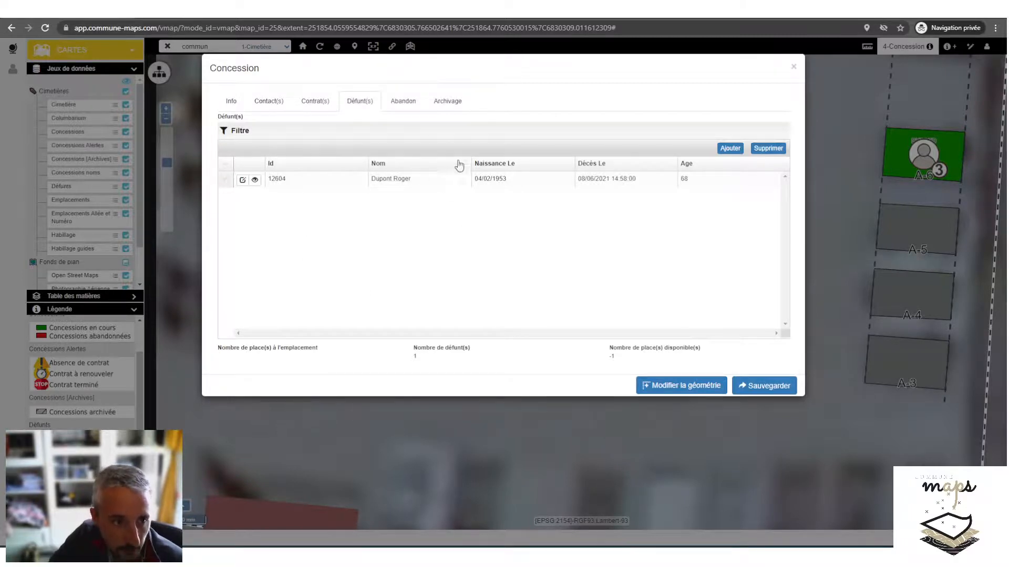
Step: Open the deceased's record from the concession's list and try to update it without changing any field
click(242, 180)
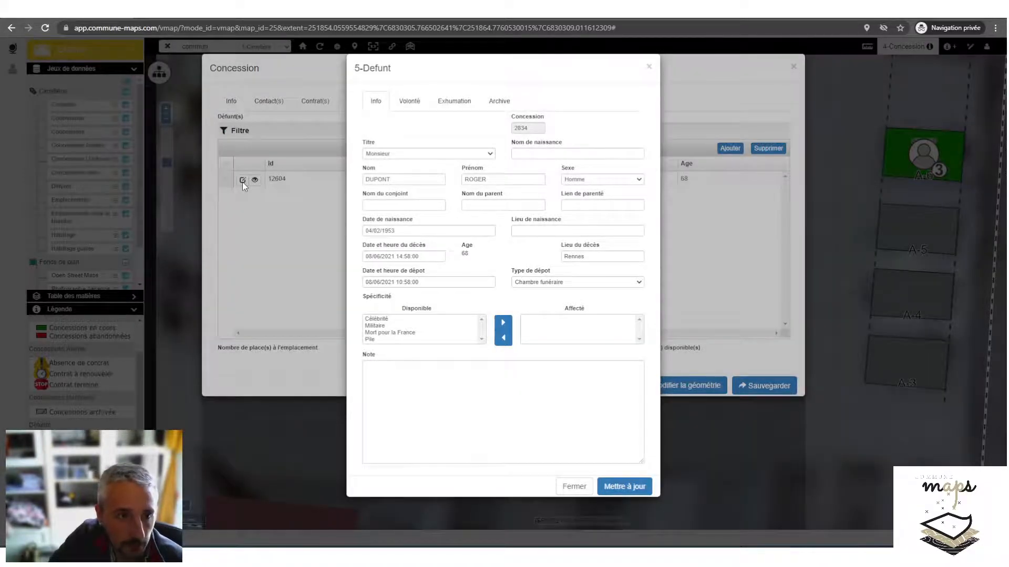
click(628, 488)
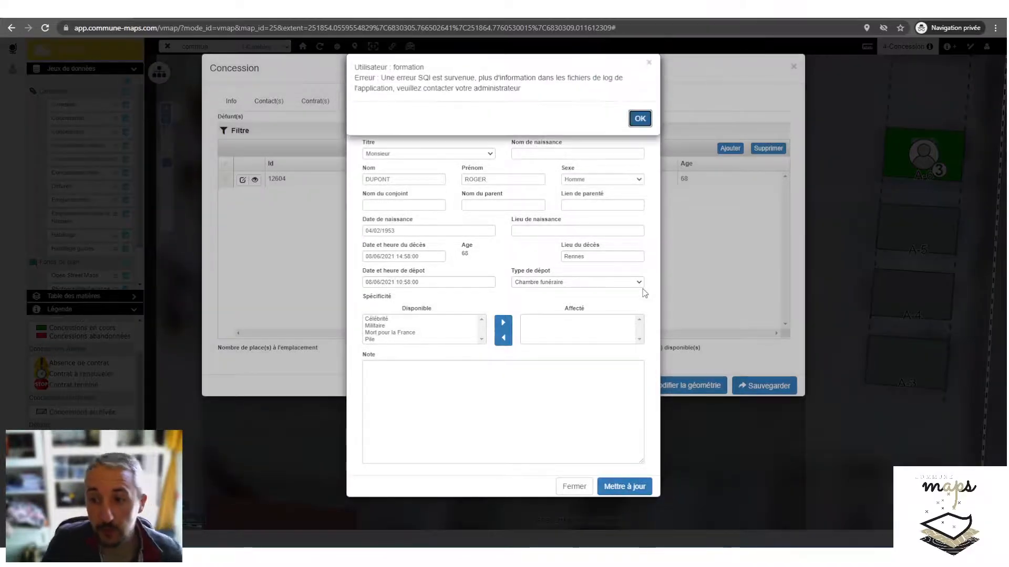
click(649, 64)
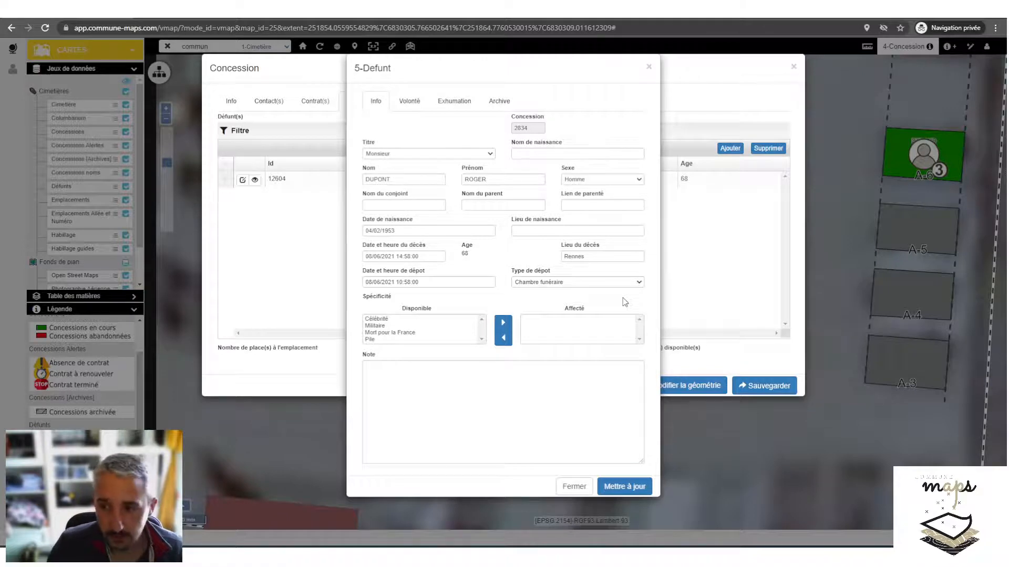
Step: Close the deceased's record, the concession form and the concession's query result on the map
click(573, 487)
click(793, 67)
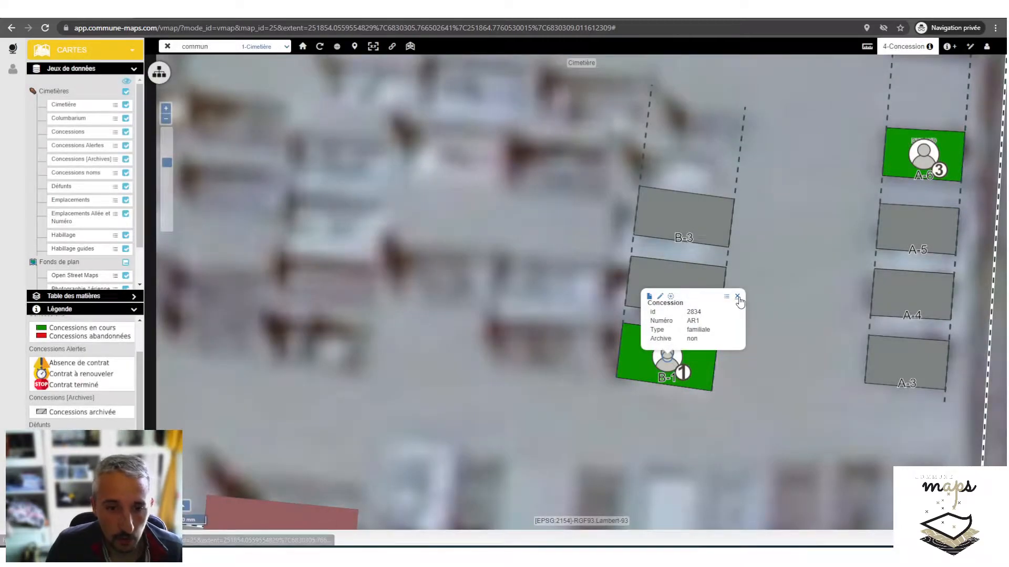
click(737, 296)
Step: Create a new 5-Defunt object by placing it on concession B-1 on the map
drag(681, 281, 713, 229)
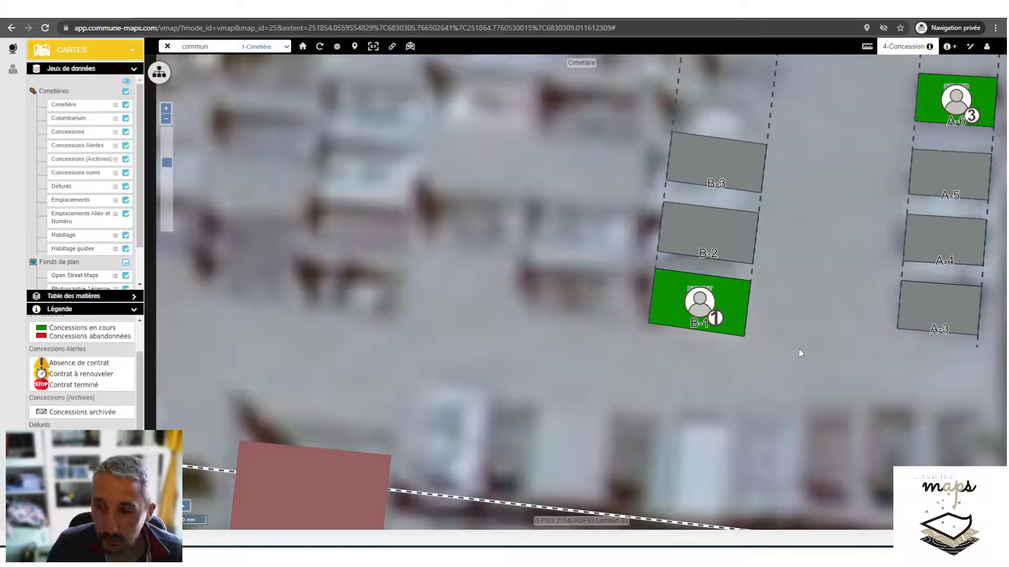
click(969, 48)
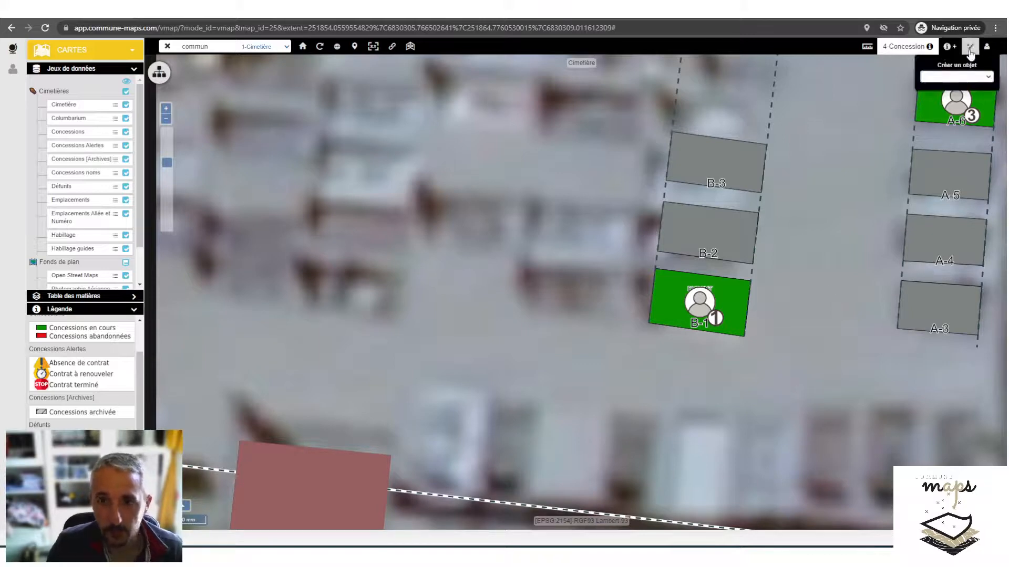
click(976, 78)
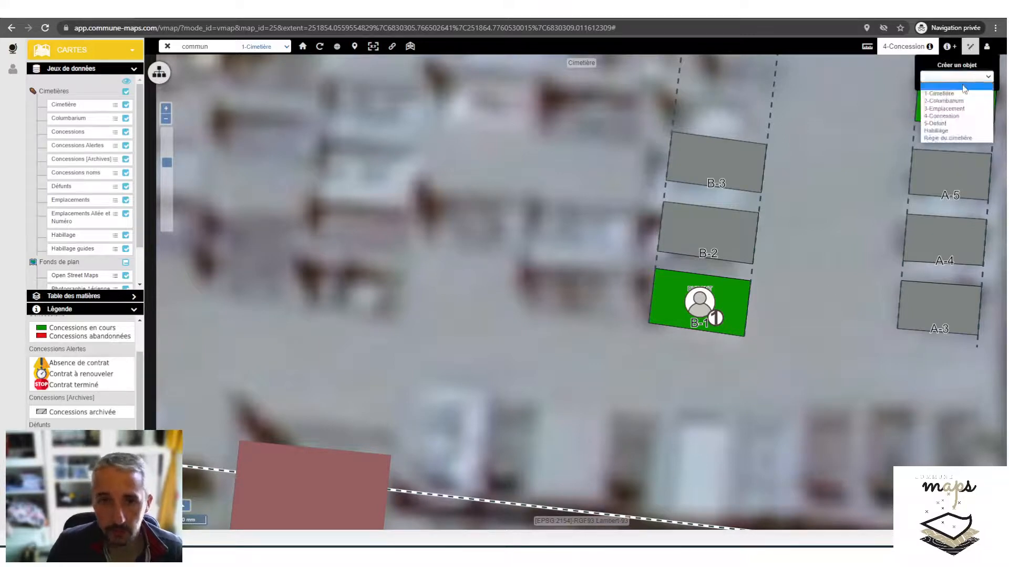
click(956, 130)
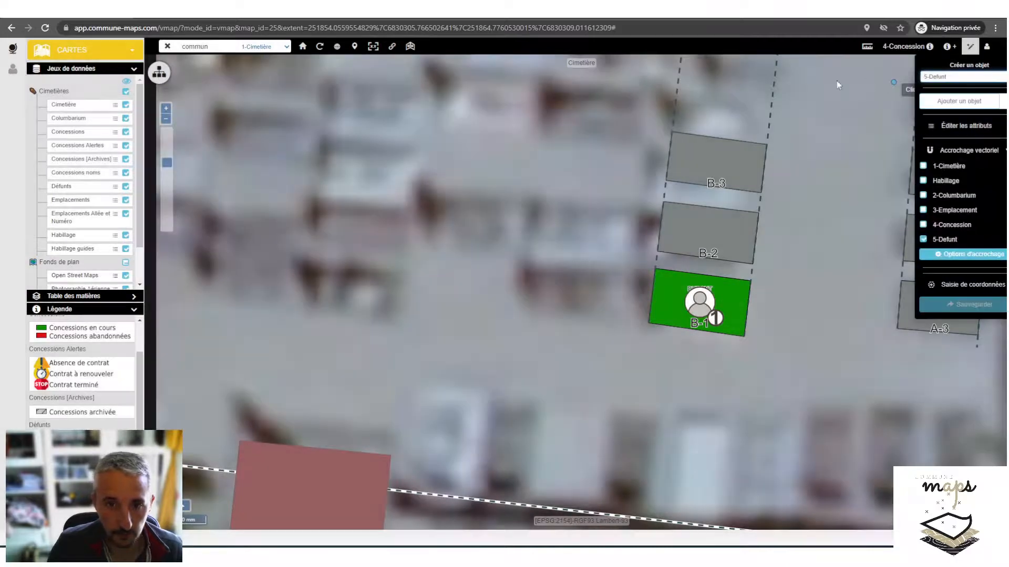
click(699, 301)
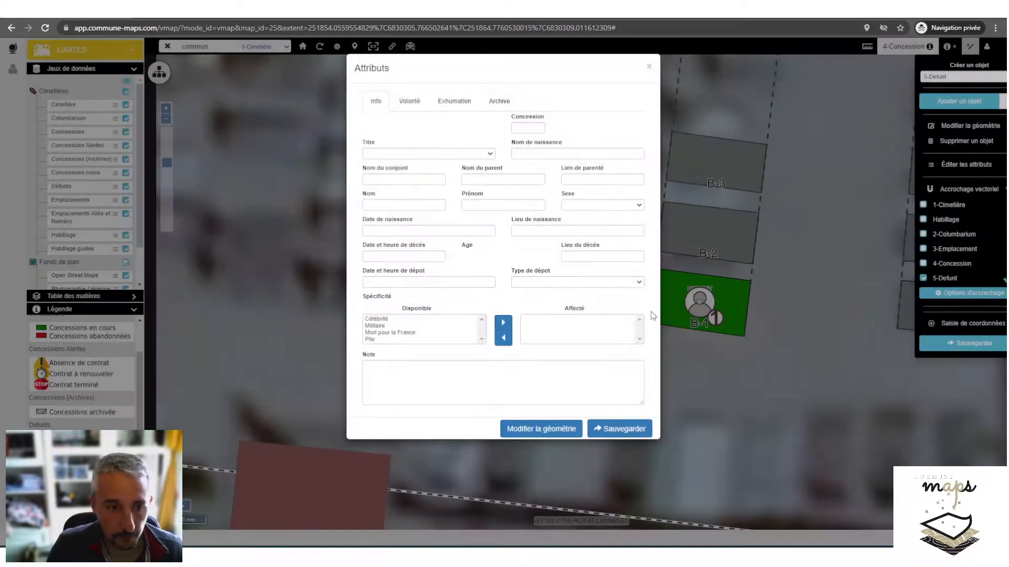
Step: Set the new deceased's title to Madame, enter the last and first names, and set the sex to Femme
click(468, 155)
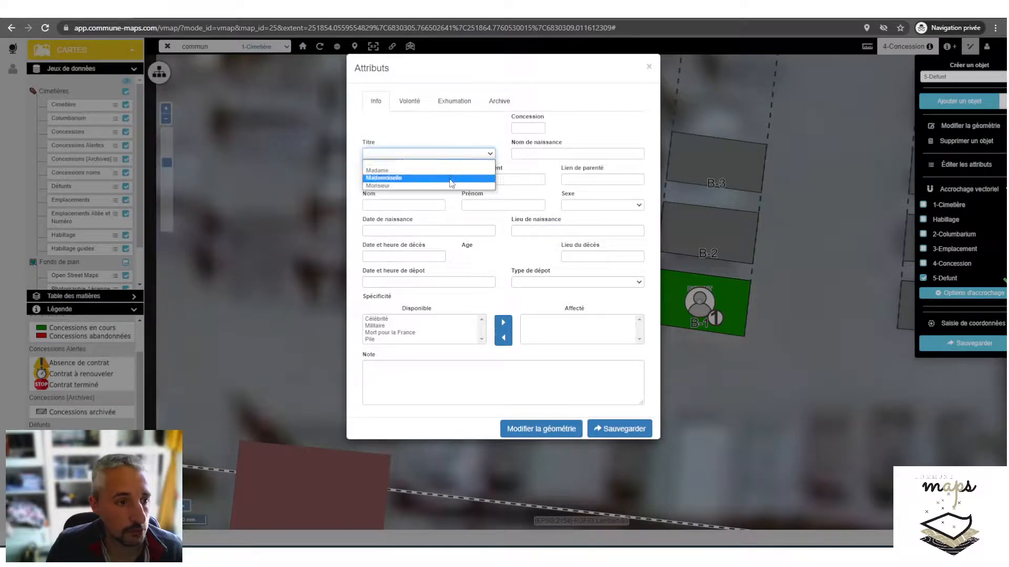
click(465, 176)
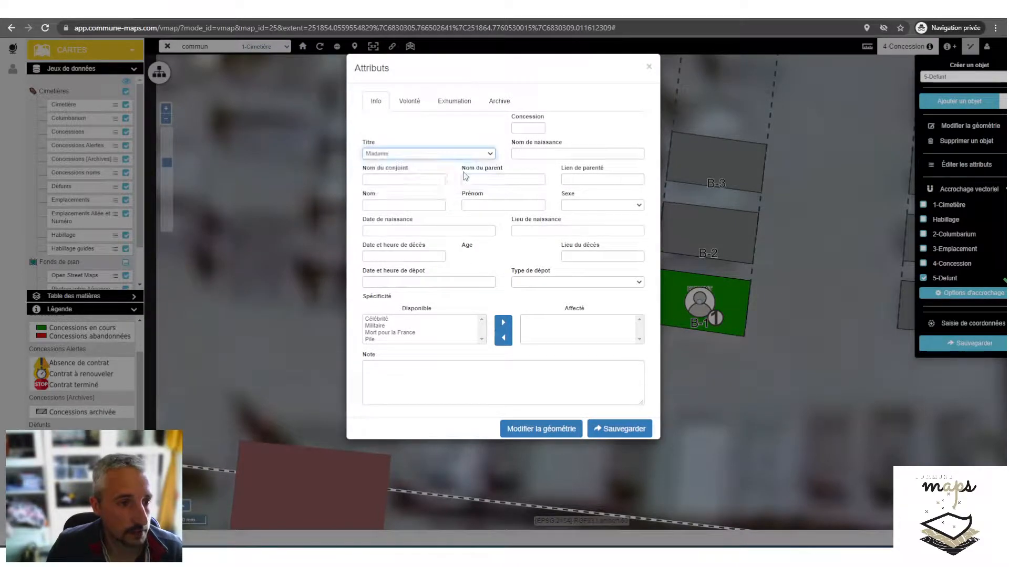
click(394, 206)
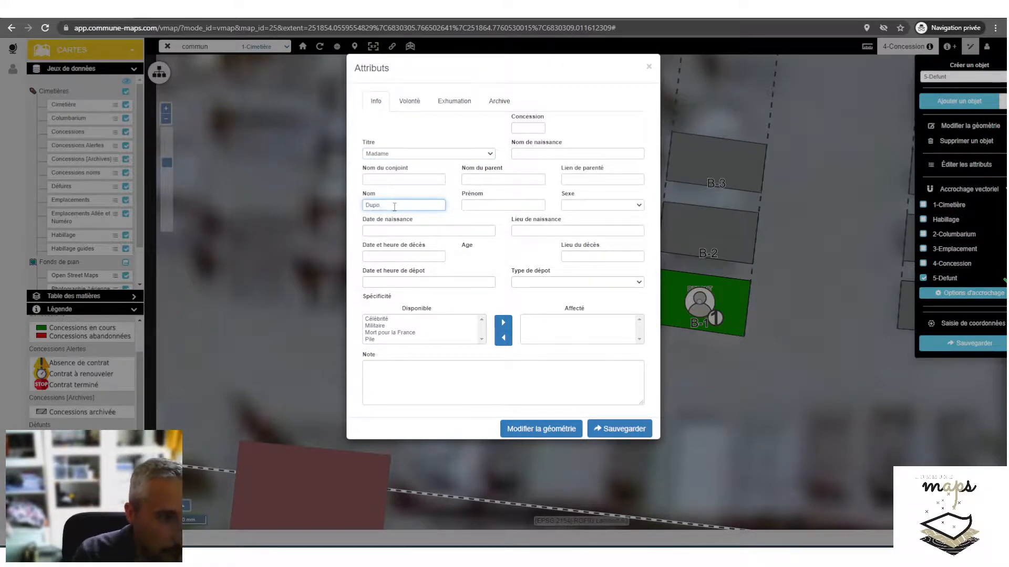
key(Tab)
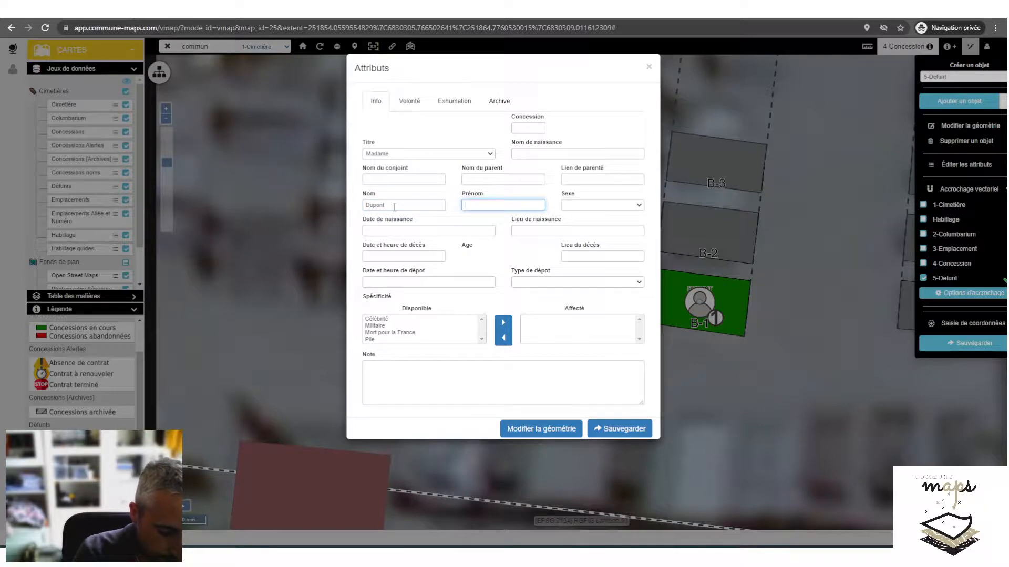
text(Marcelle)
key(Tab)
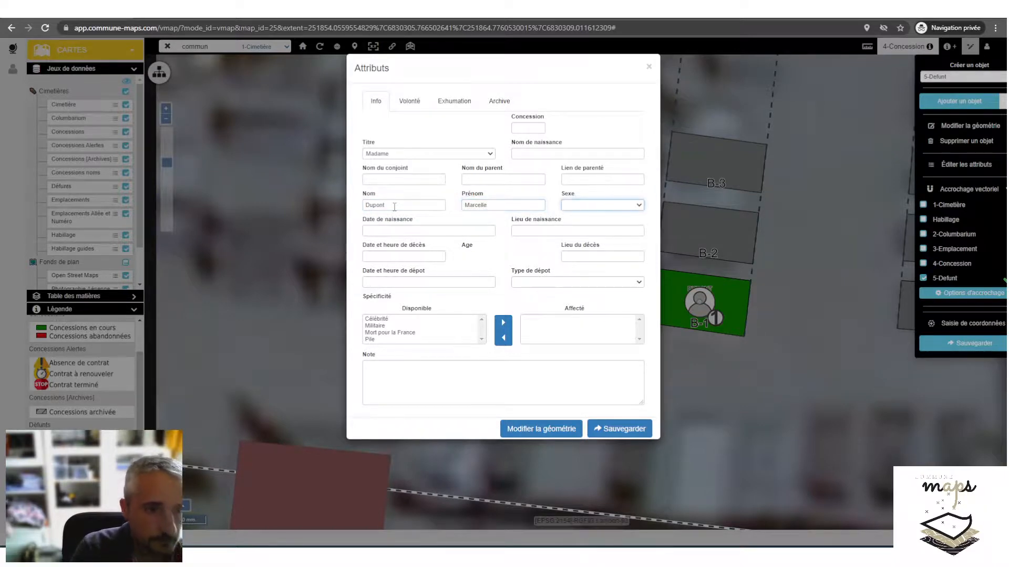
click(576, 204)
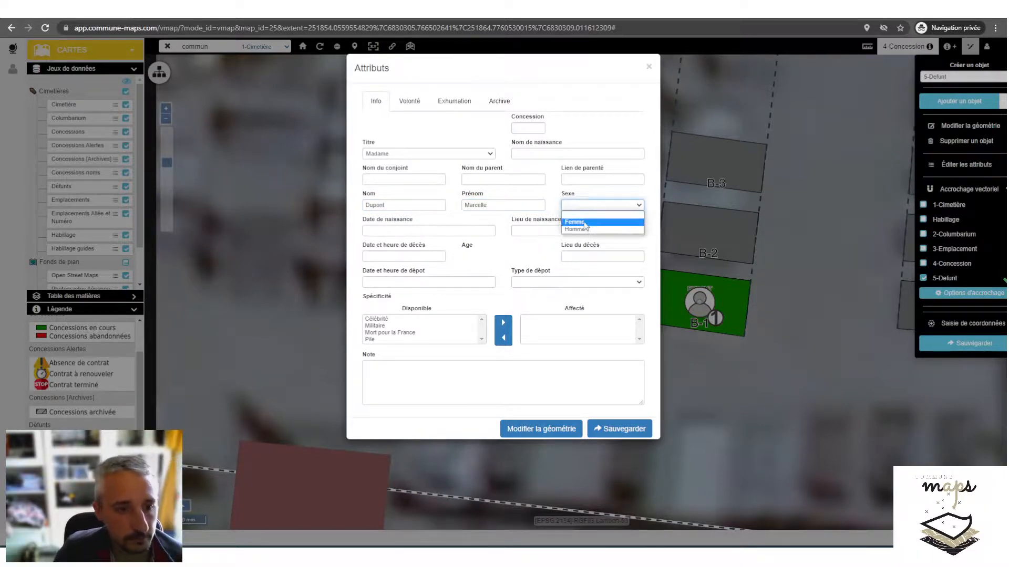
click(585, 230)
Step: Fill in the new deceased's date of birth using the date picker
click(386, 256)
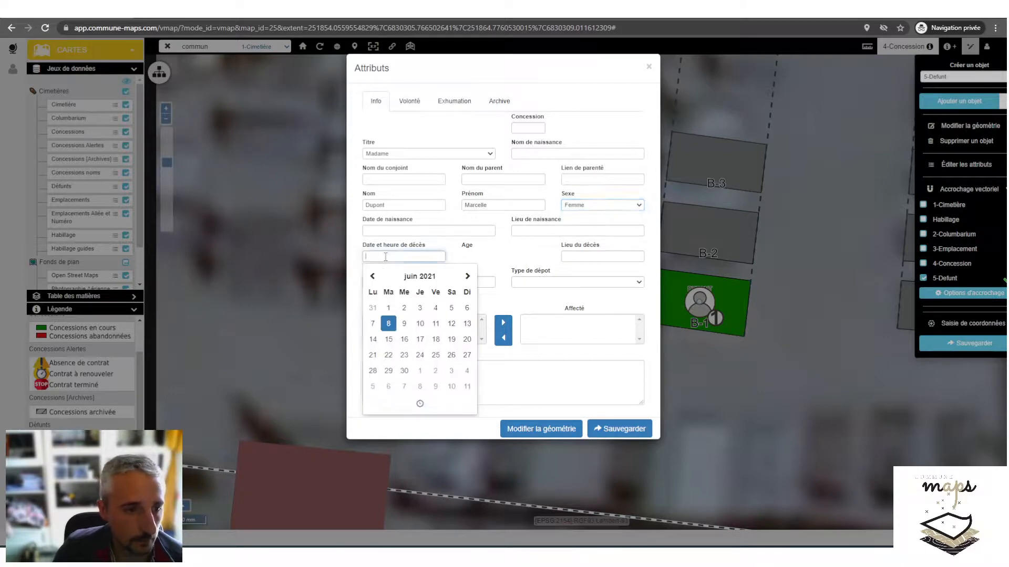
click(388, 230)
click(418, 251)
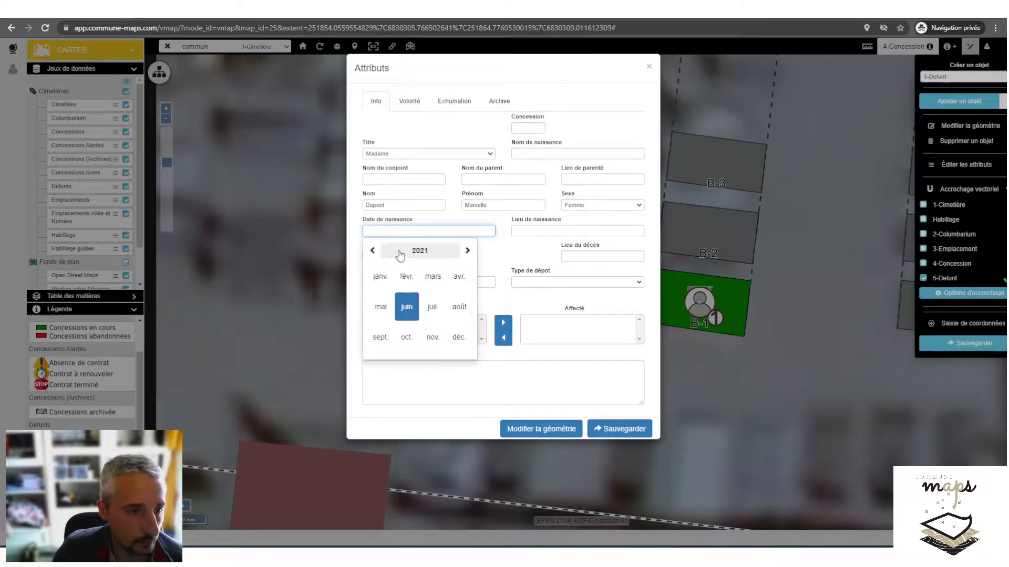
click(400, 256)
double_click(372, 251)
click(372, 251)
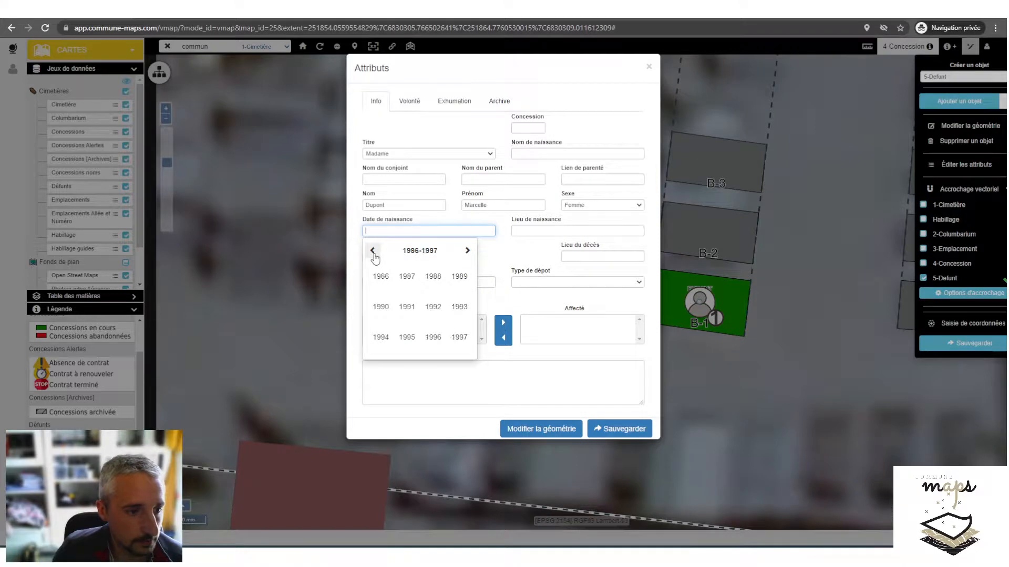
click(372, 251)
click(372, 251)
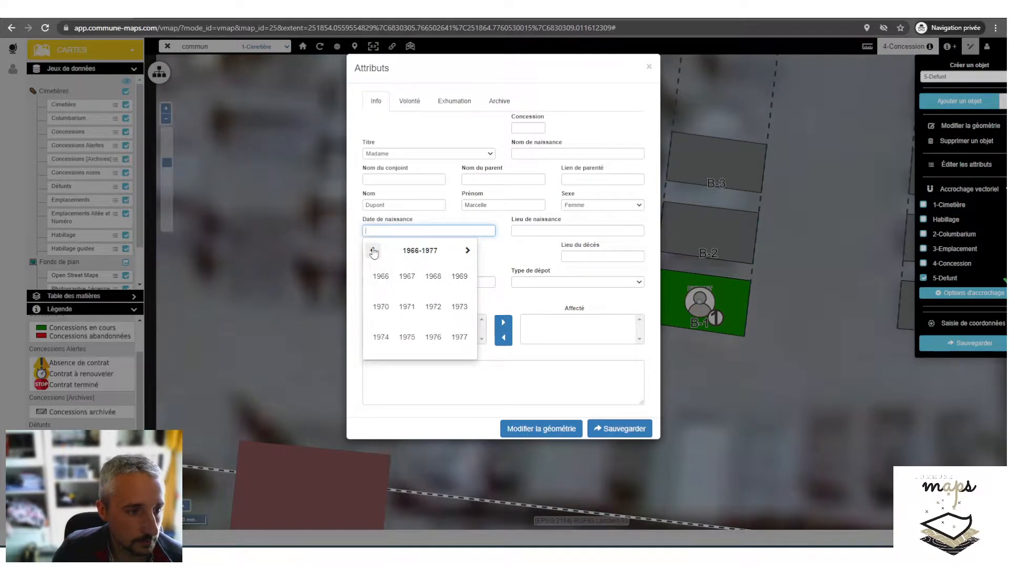
click(382, 281)
click(424, 251)
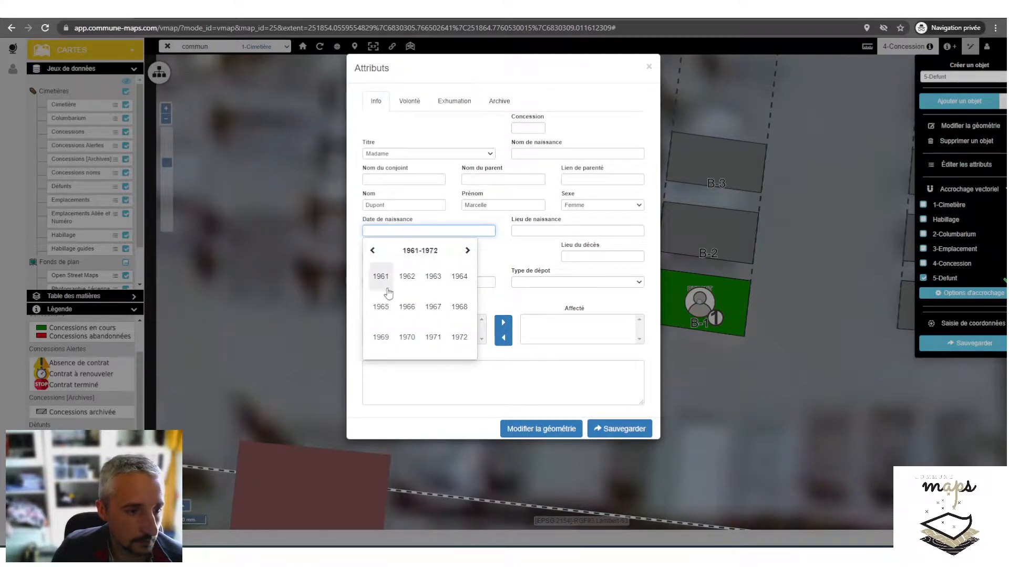
click(406, 307)
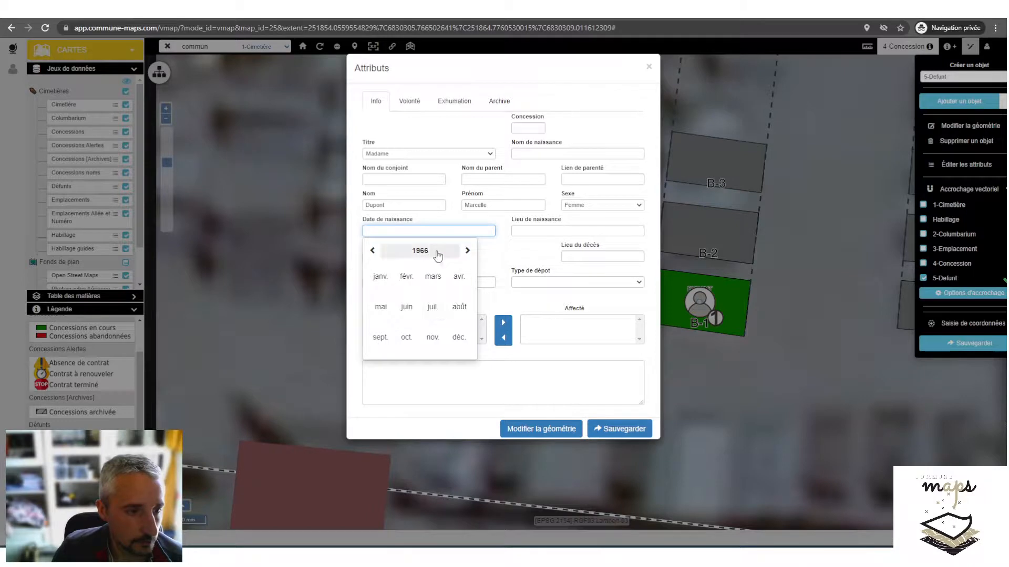
click(407, 308)
click(410, 323)
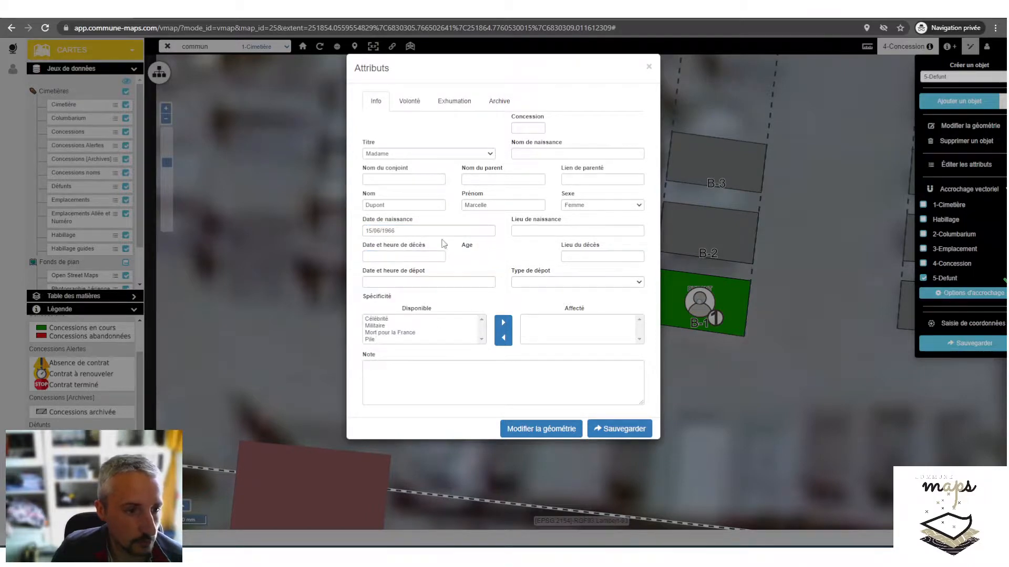
Step: Set the death and deposit dates and times to 08/06/2021 15:03 and the deposit type to Chambre funéraire
click(418, 254)
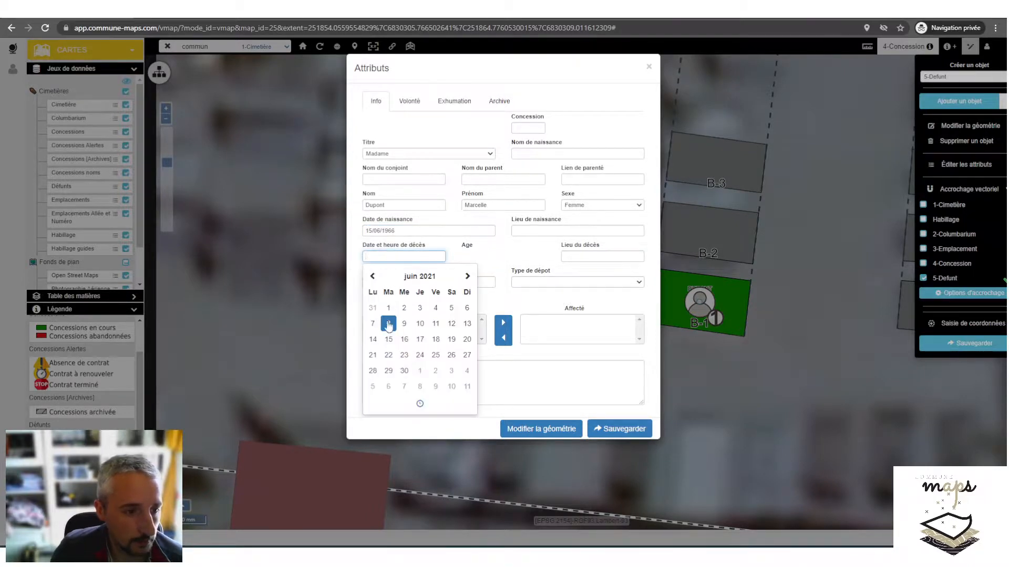
click(485, 259)
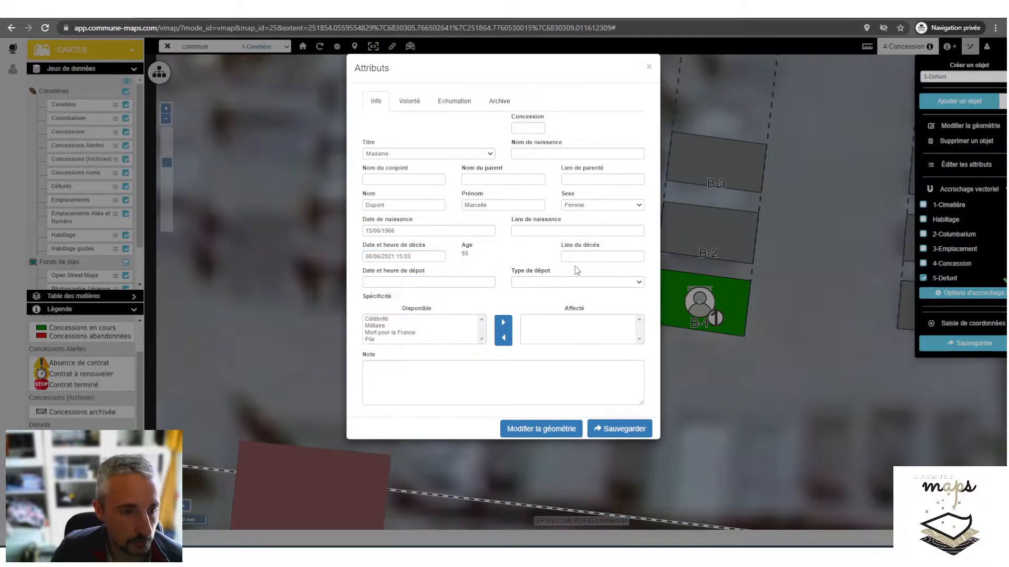
click(404, 286)
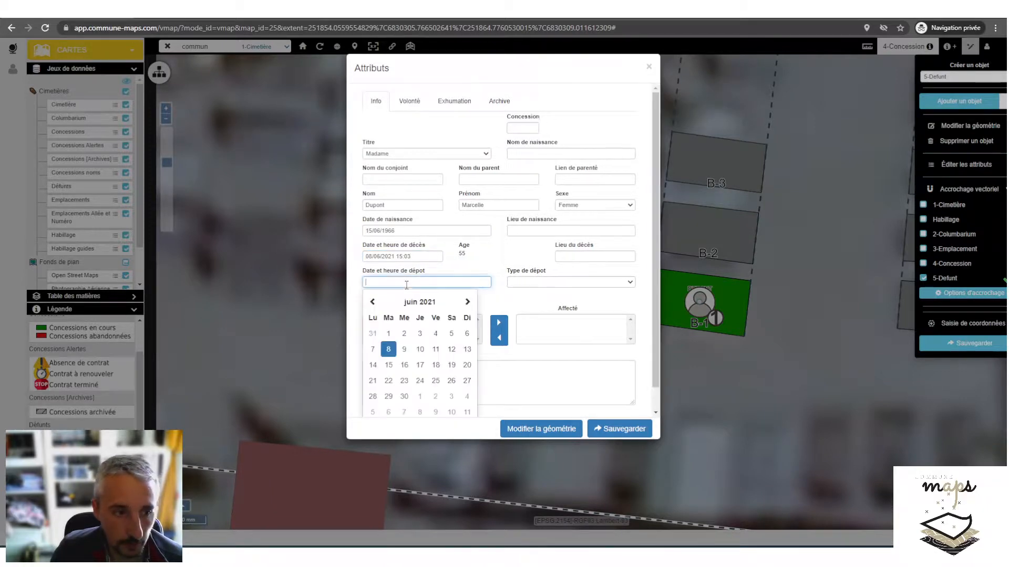
click(538, 285)
click(541, 303)
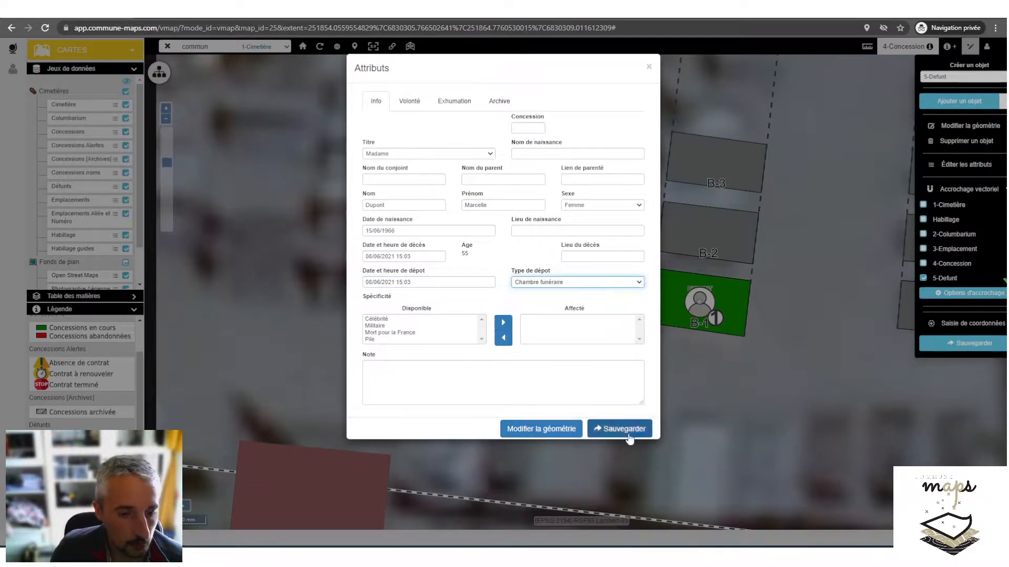
Step: Set both Crémation and Inhumation to Oui in the deceased's wishes and save the new record
click(411, 102)
click(398, 128)
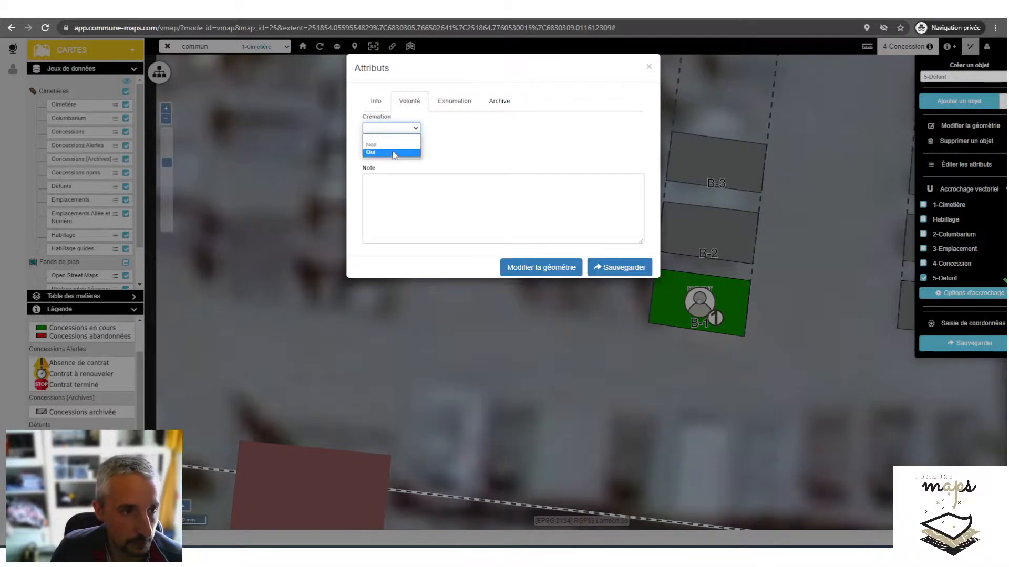
click(393, 153)
click(415, 154)
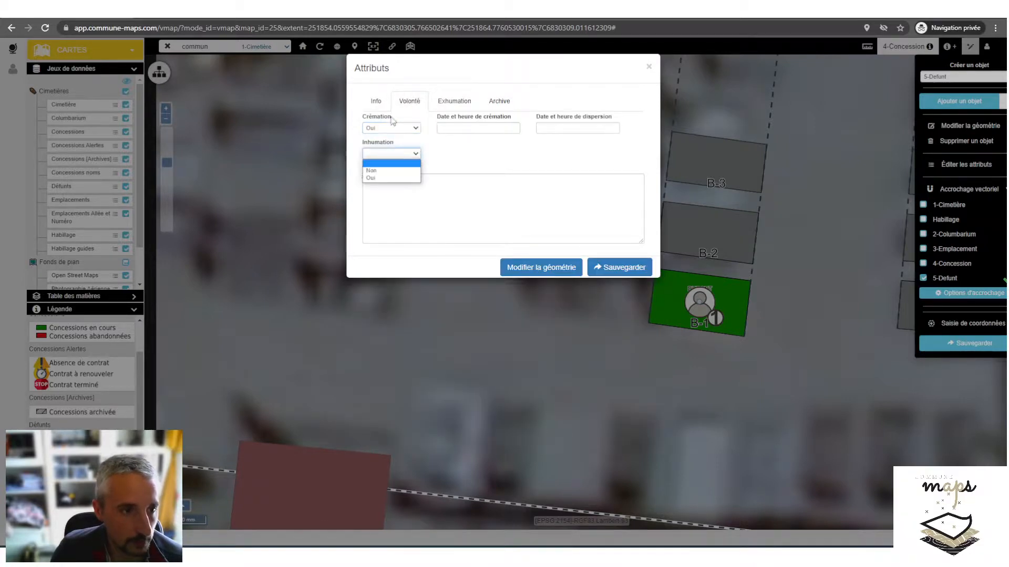
click(400, 179)
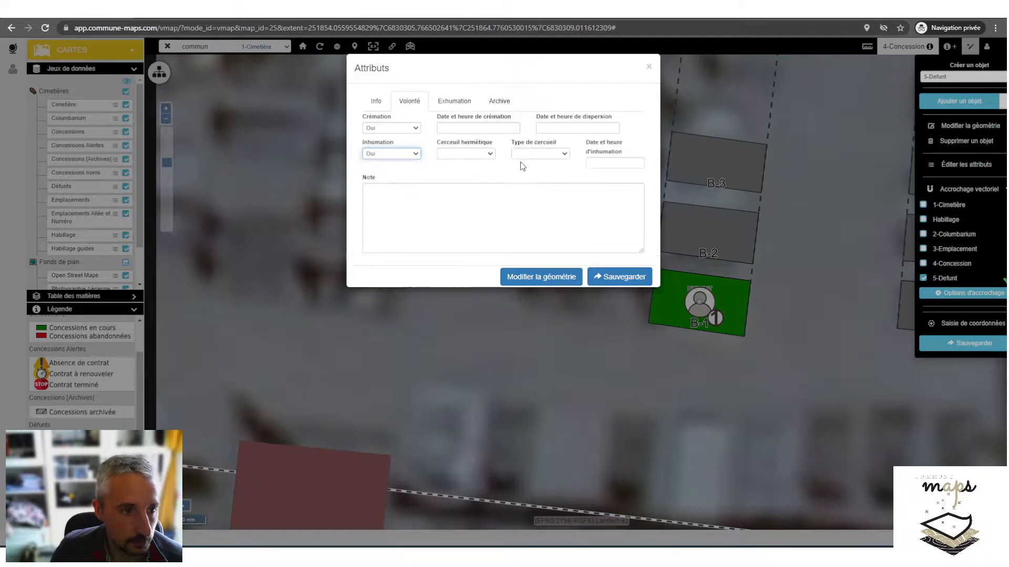
click(630, 276)
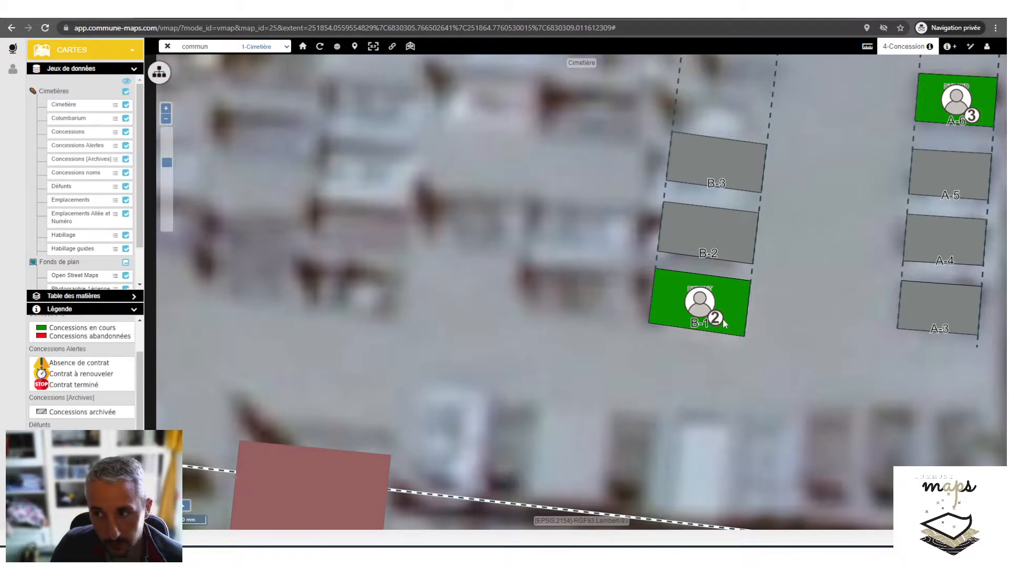
Step: Query concession B-1 on the map and open its record for editing
drag(731, 316, 654, 333)
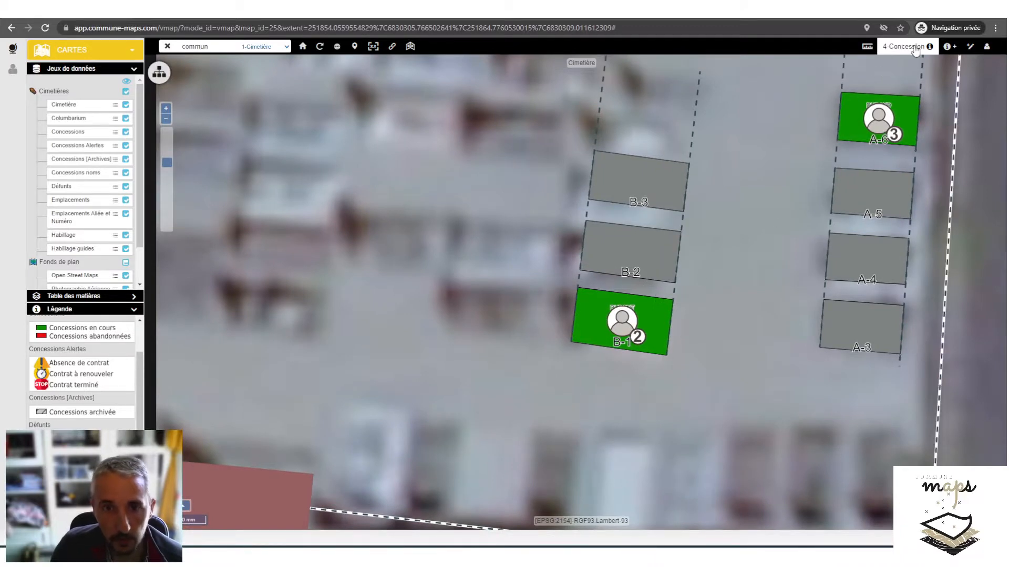
click(624, 320)
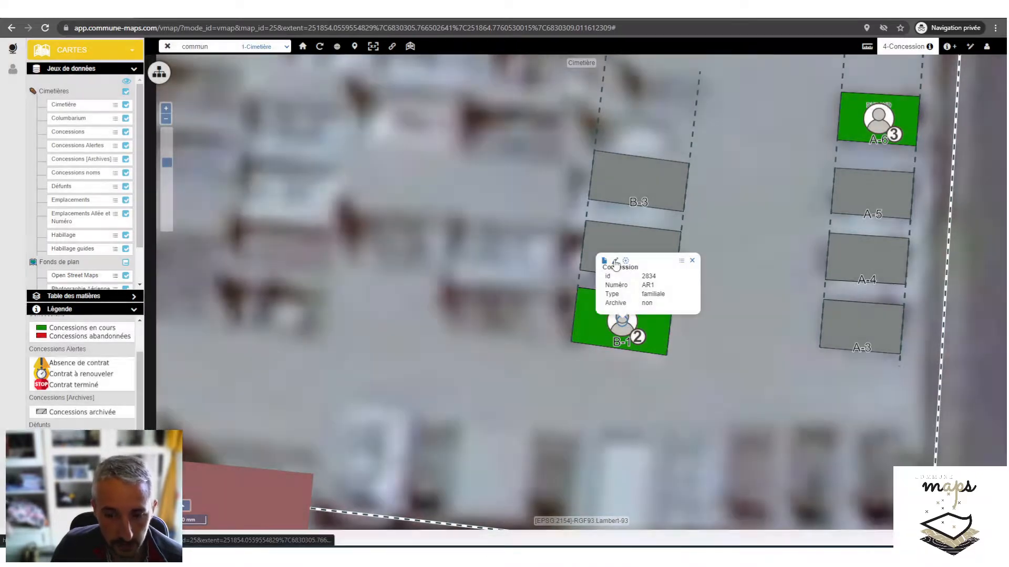
click(615, 261)
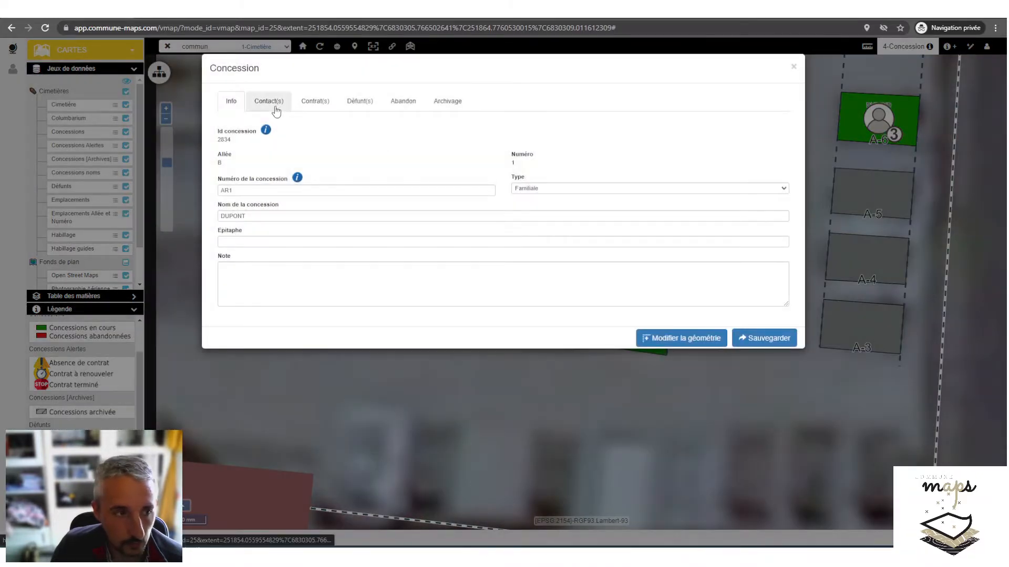
Step: Review the concession's deceased persons, contracts and contacts, and close the record and its query result
click(359, 104)
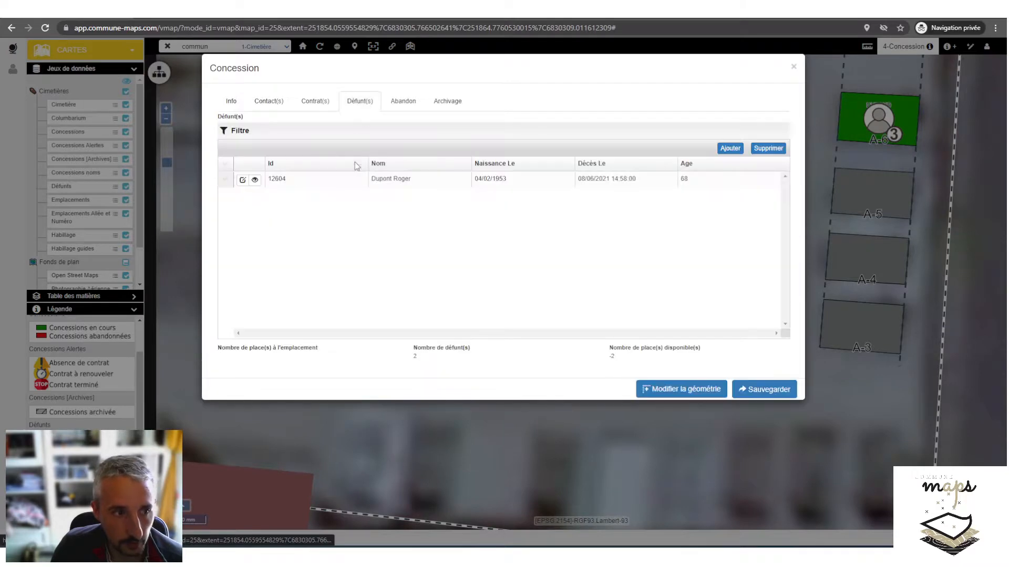
click(335, 101)
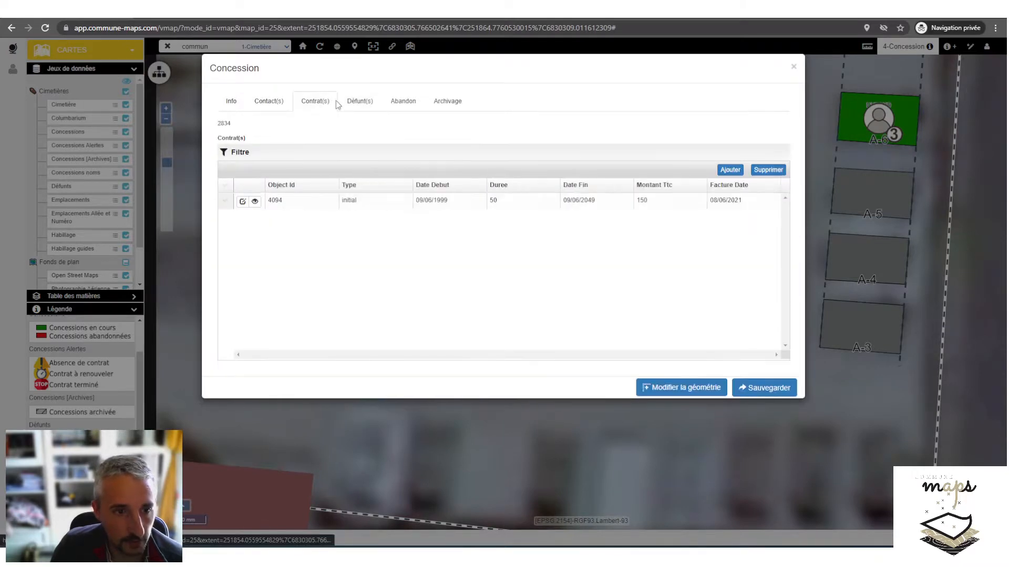
click(358, 104)
click(276, 102)
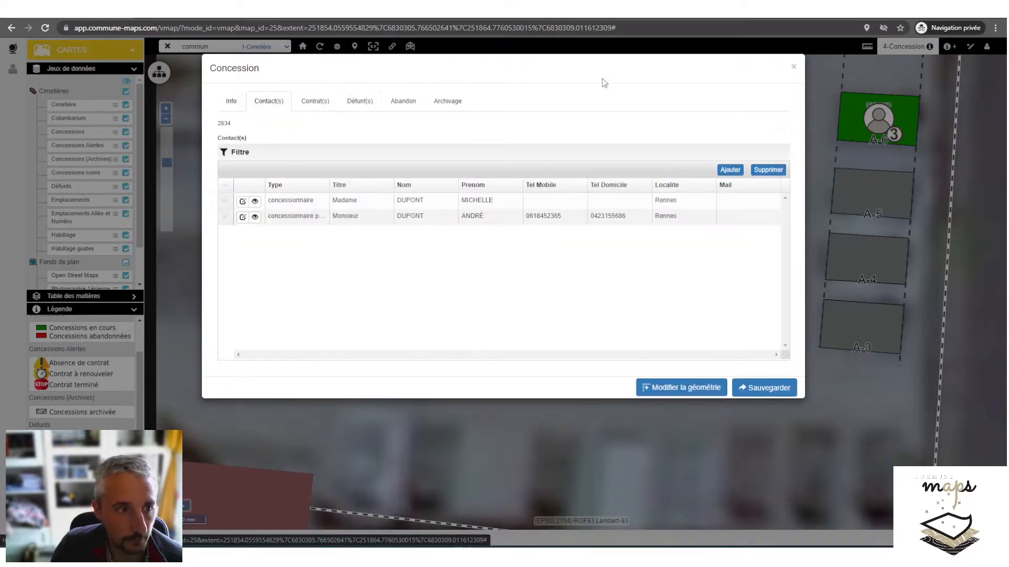
click(794, 66)
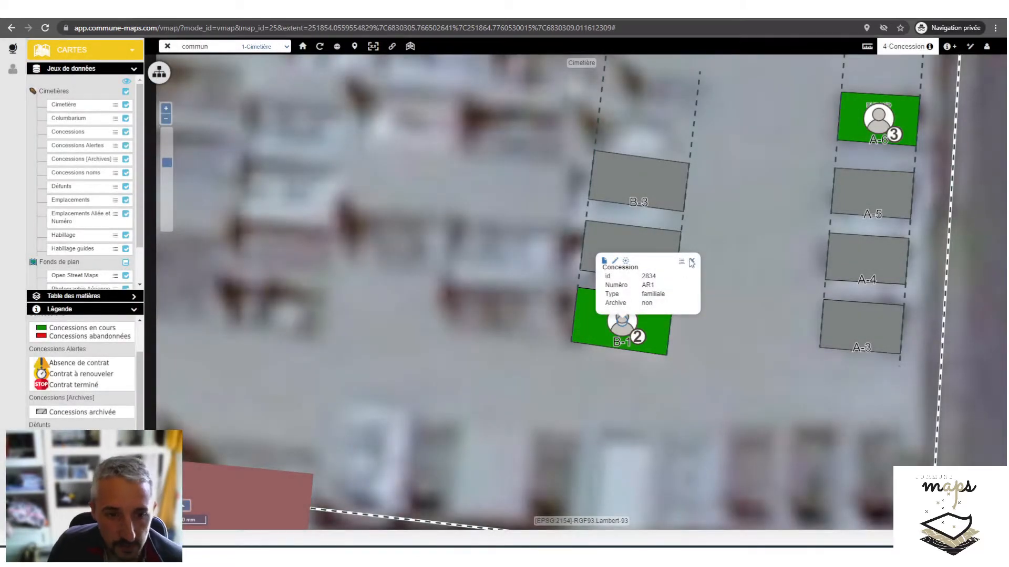
click(692, 262)
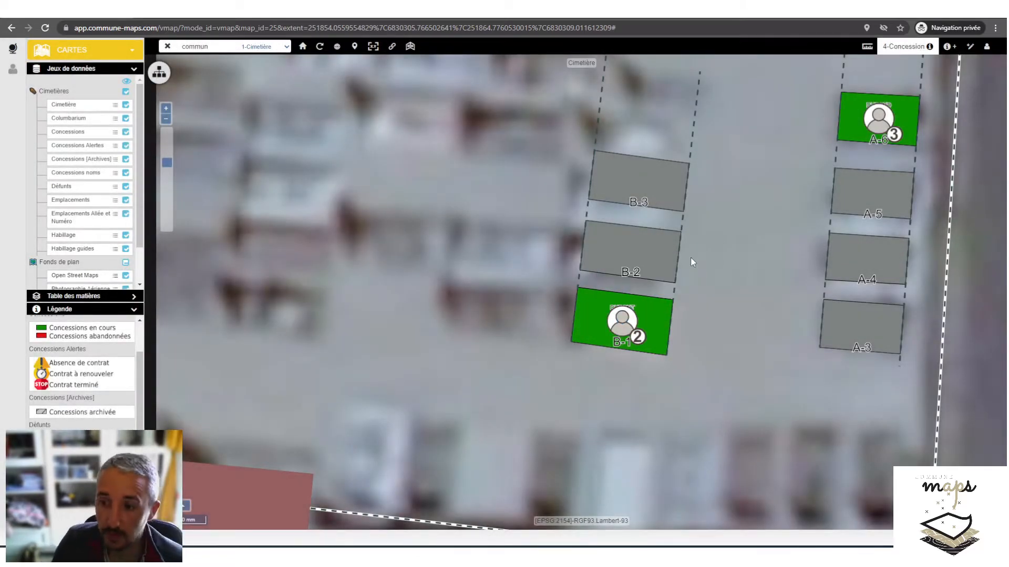